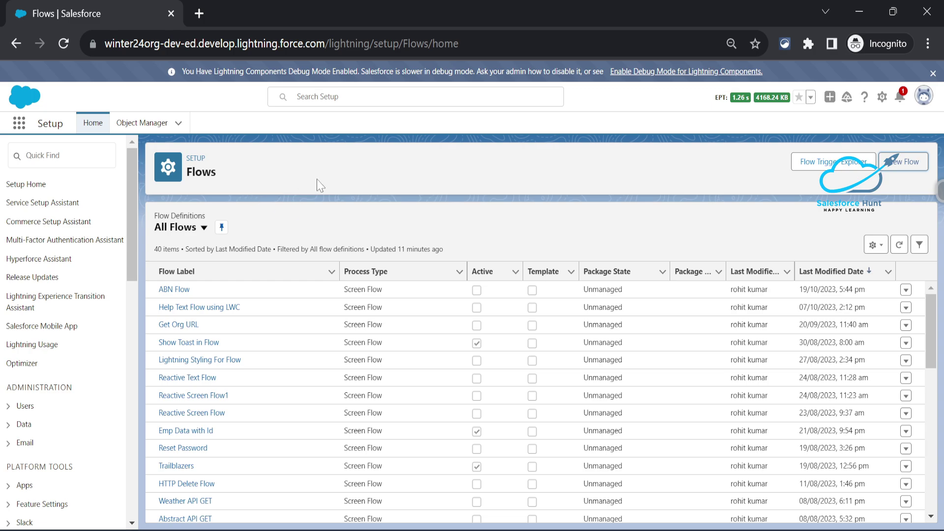
Find Flows through the Setup Quick Find search for 'flow' and start a new flow.
click(62, 155)
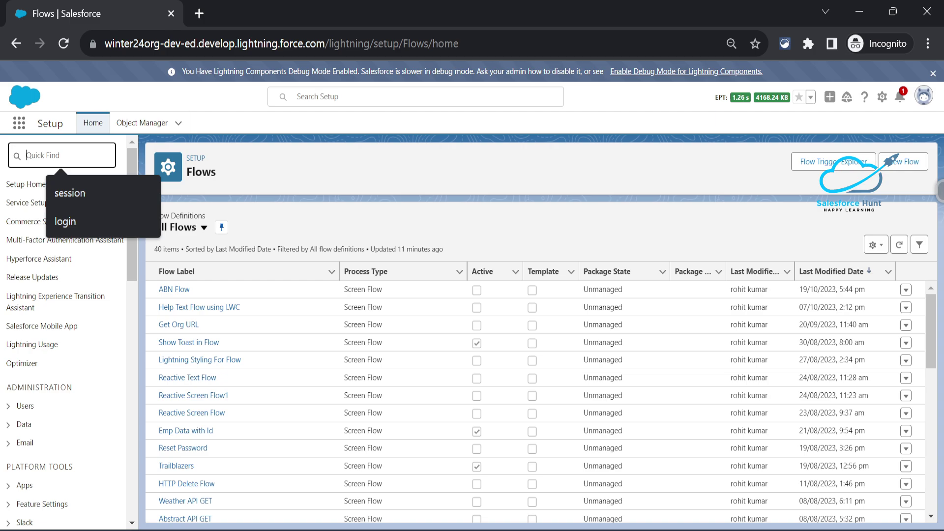
text(flow)
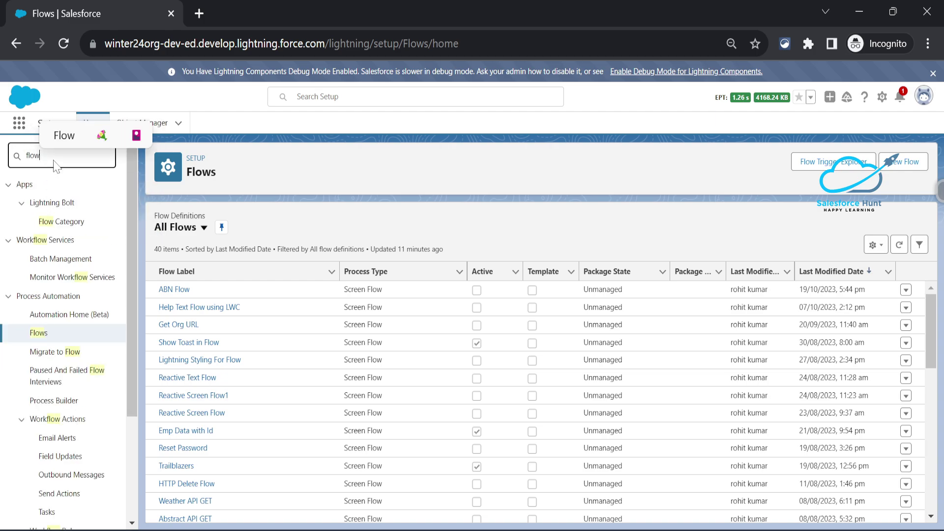
click(48, 345)
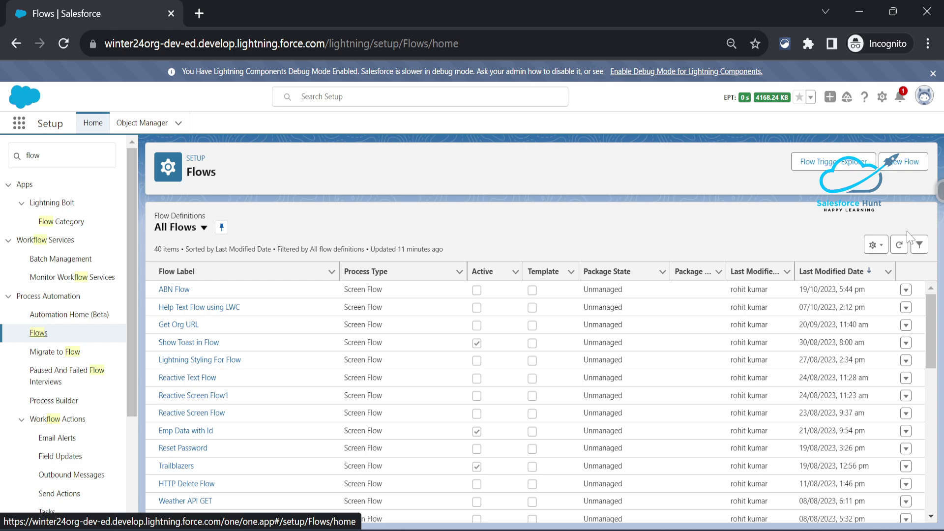
click(920, 165)
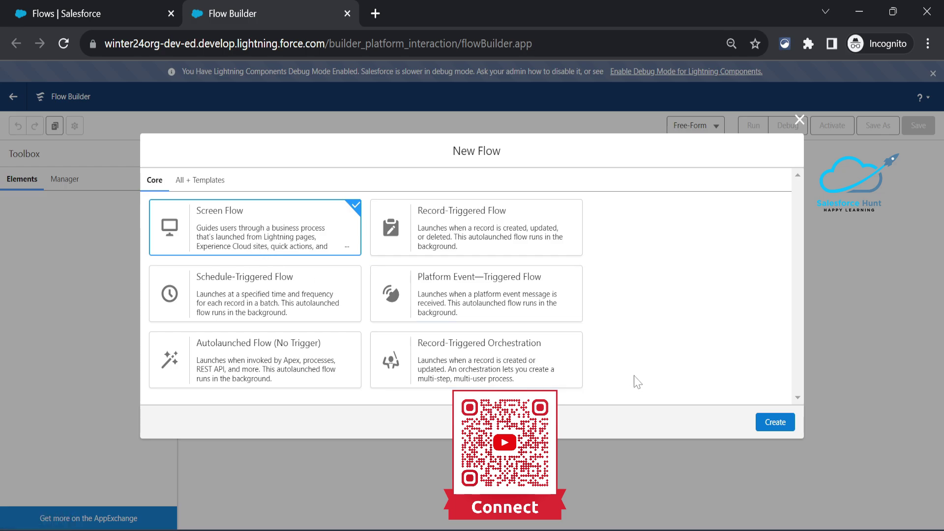
Create a blank Screen Flow and bring up the element list below Start.
click(781, 425)
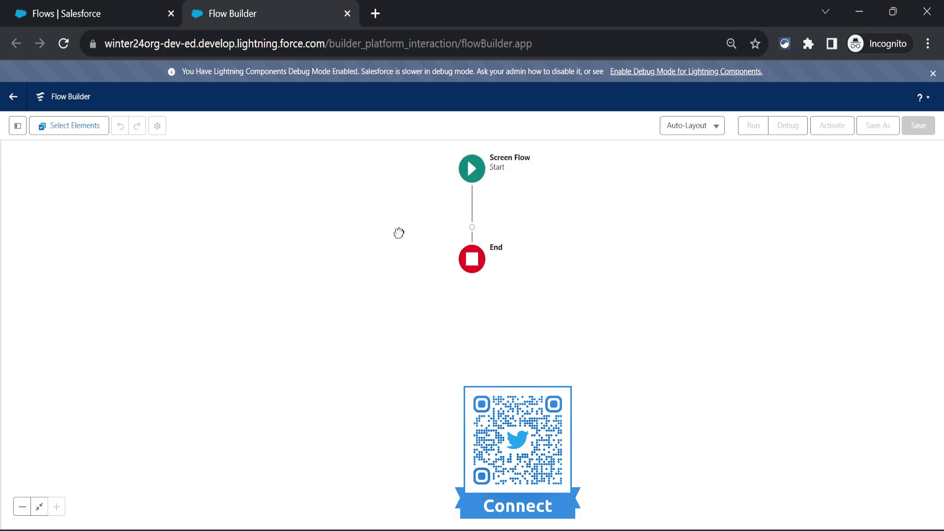
drag(278, 208, 394, 204)
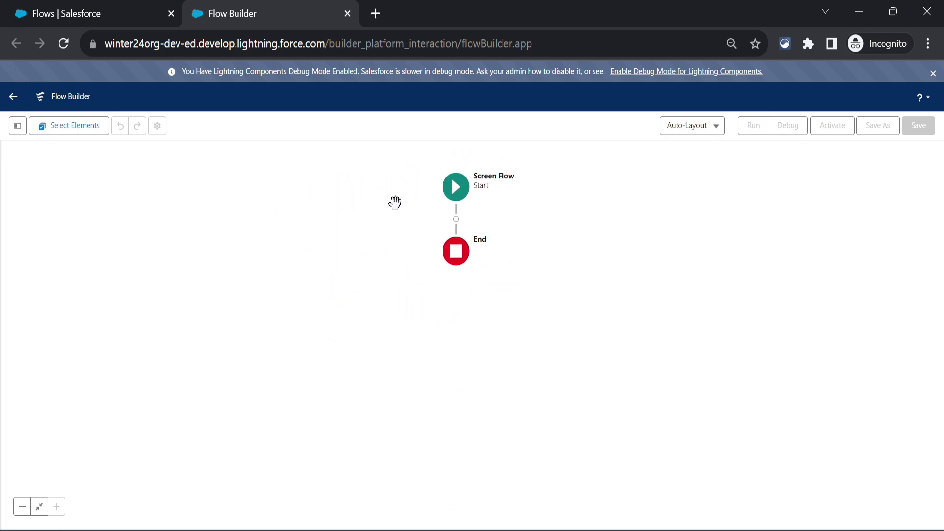
click(455, 218)
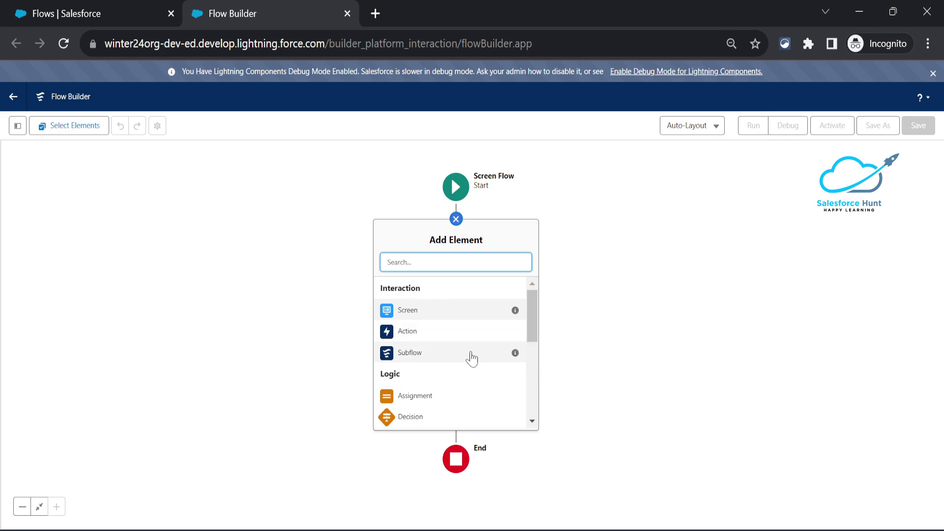
mouse_move(537, 302)
mouse_down()
mouse_move(535, 380)
mouse_move(547, 288)
mouse_up()
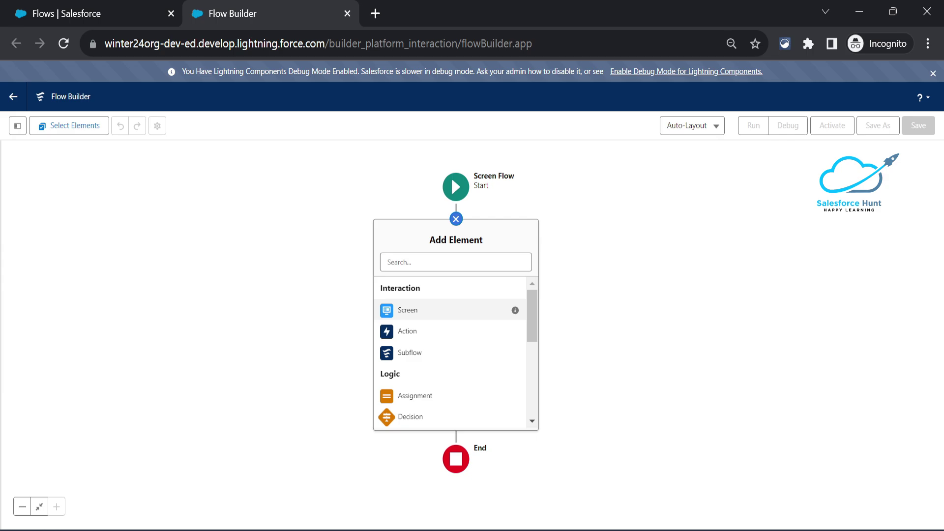
Insert a Screen element labelled Screen1, with API name Screen1.
click(456, 262)
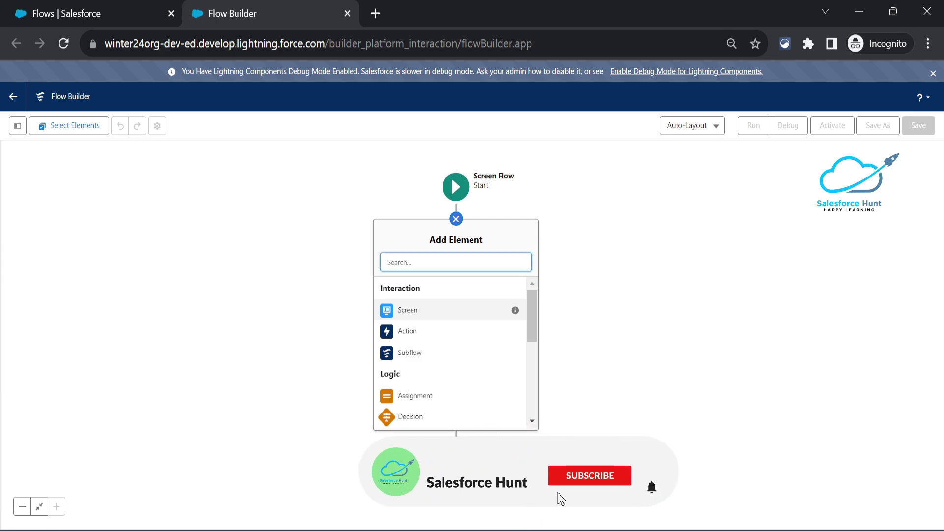
text(scre)
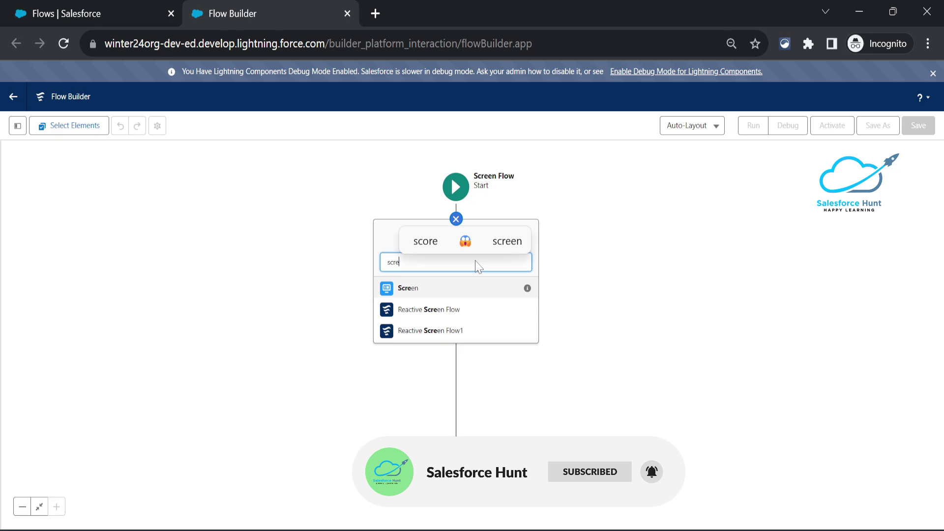
click(413, 291)
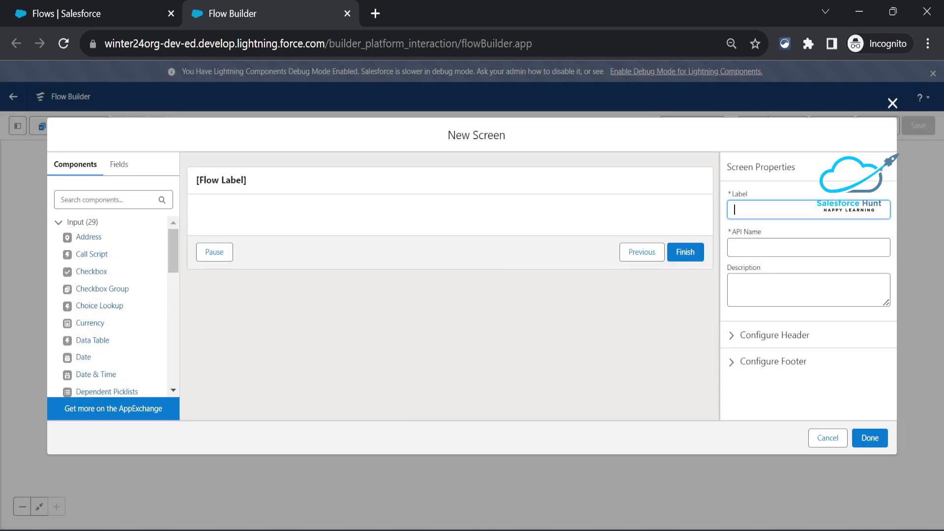
text(Screen1)
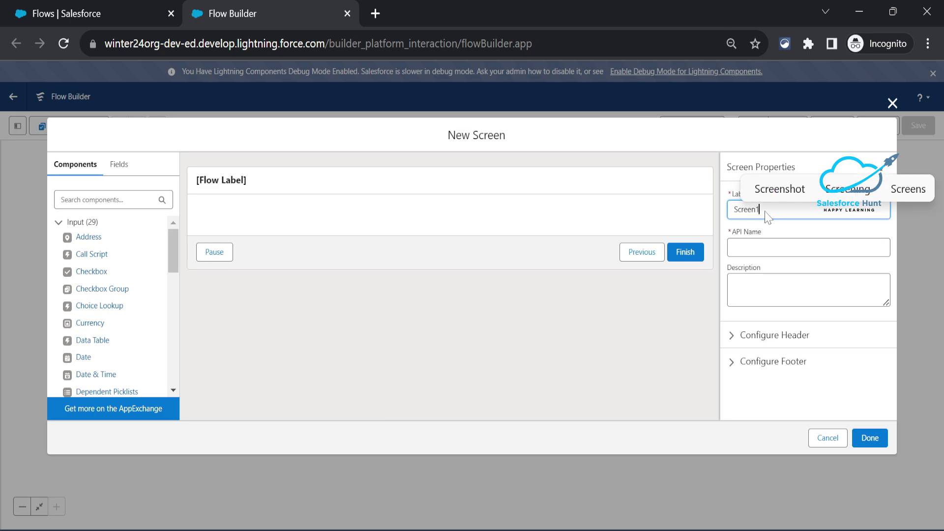
key(Tab)
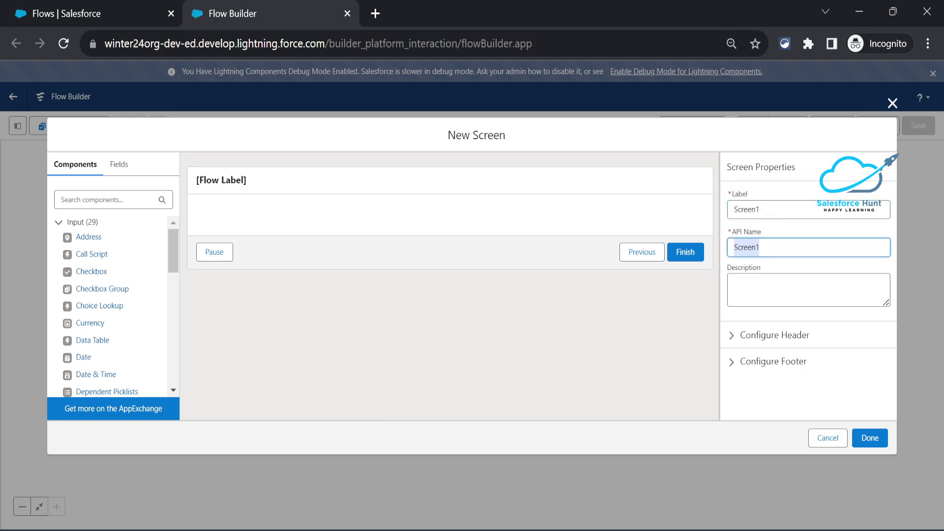
click(96, 199)
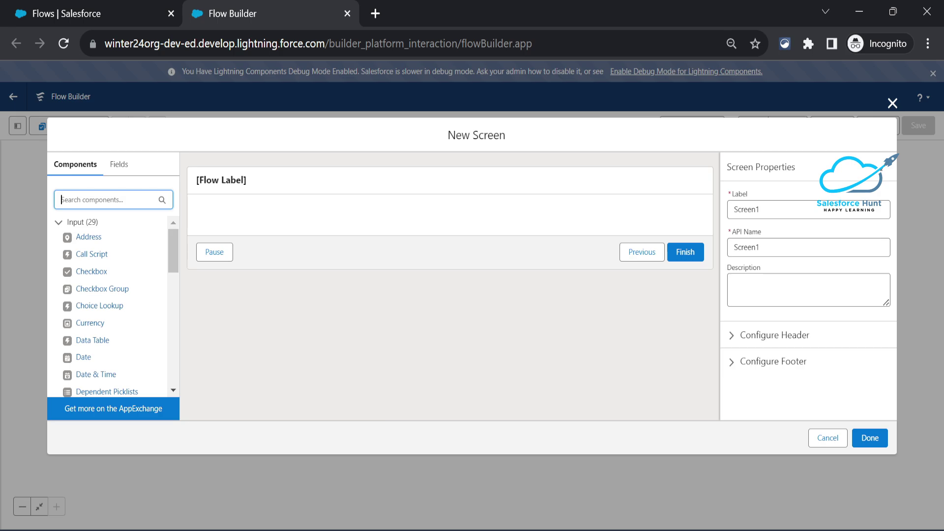
Drop a Repeater (Beta) component onto Screen1, dismiss the beta notice and clear the search.
text(repe)
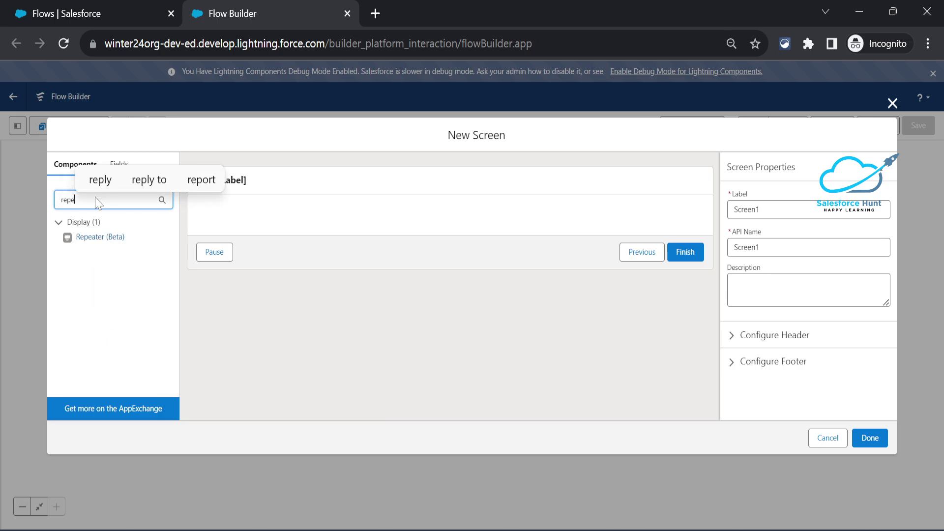
drag(119, 248, 228, 219)
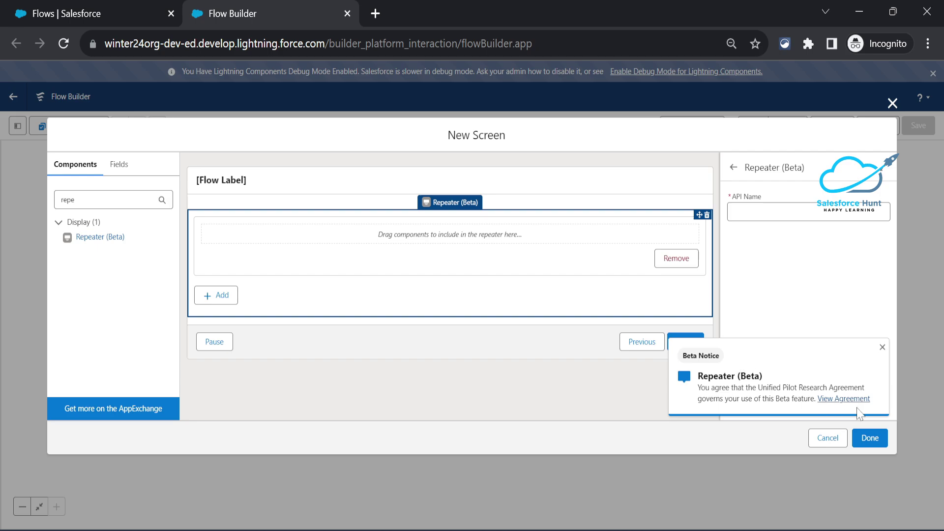
click(883, 347)
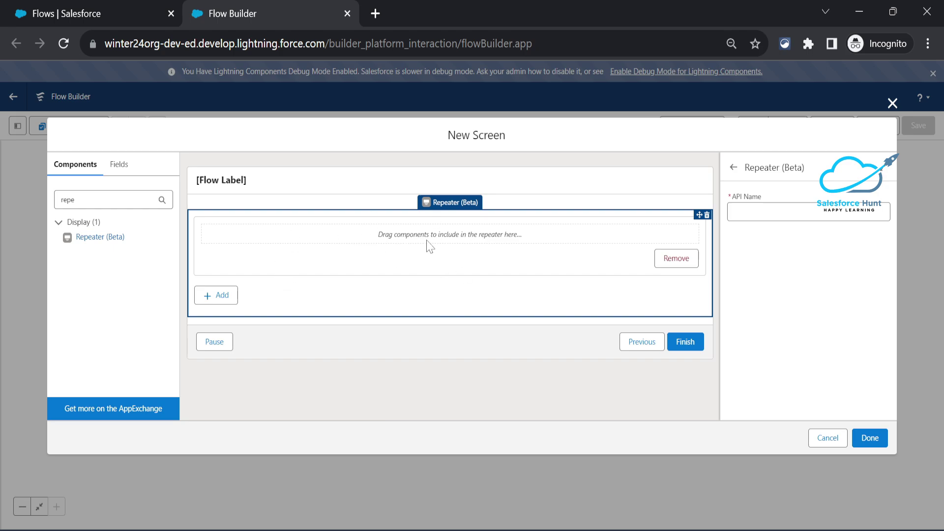
drag(89, 200, 40, 197)
key(BackSpace)
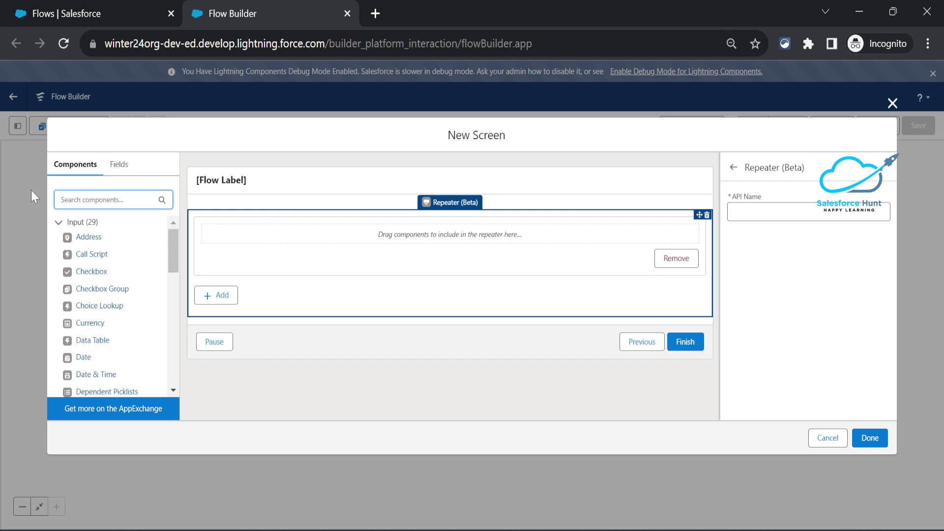
Add a Text input labelled FirstName inside the repeater.
text(text)
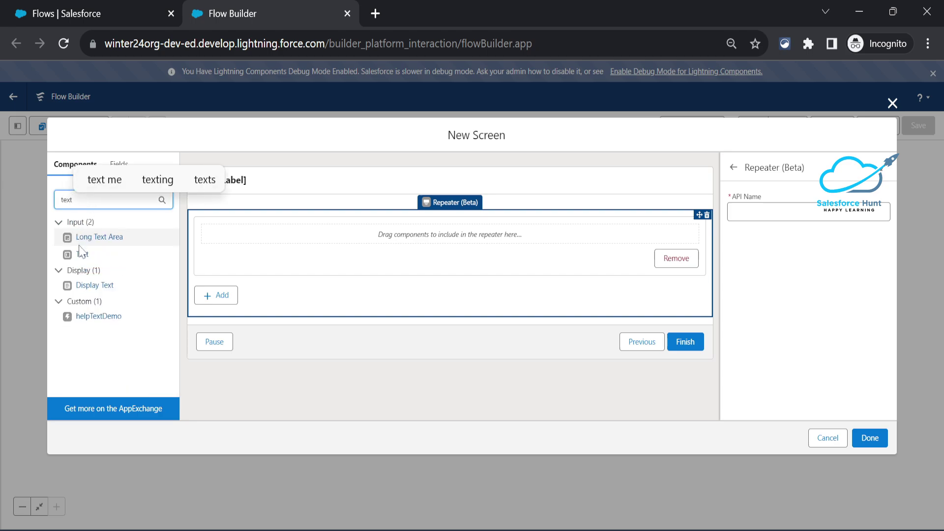
drag(79, 253, 242, 244)
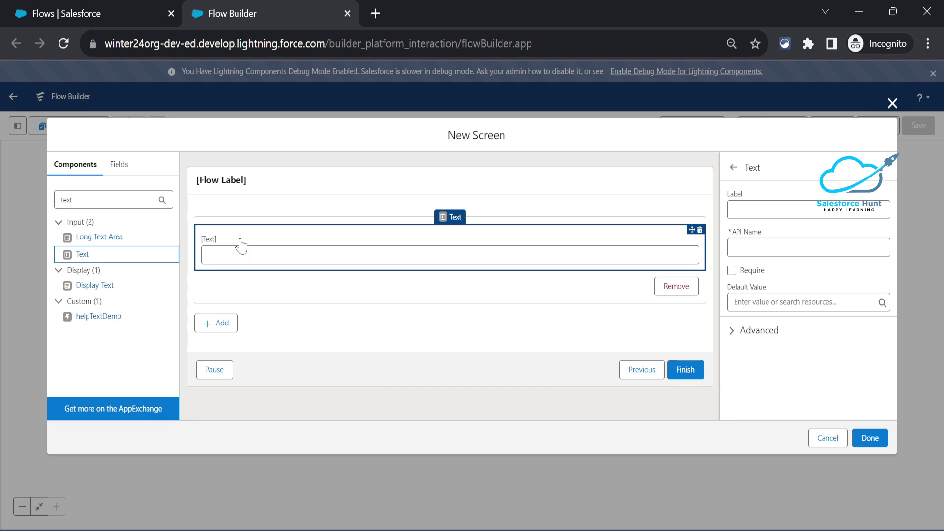
click(735, 210)
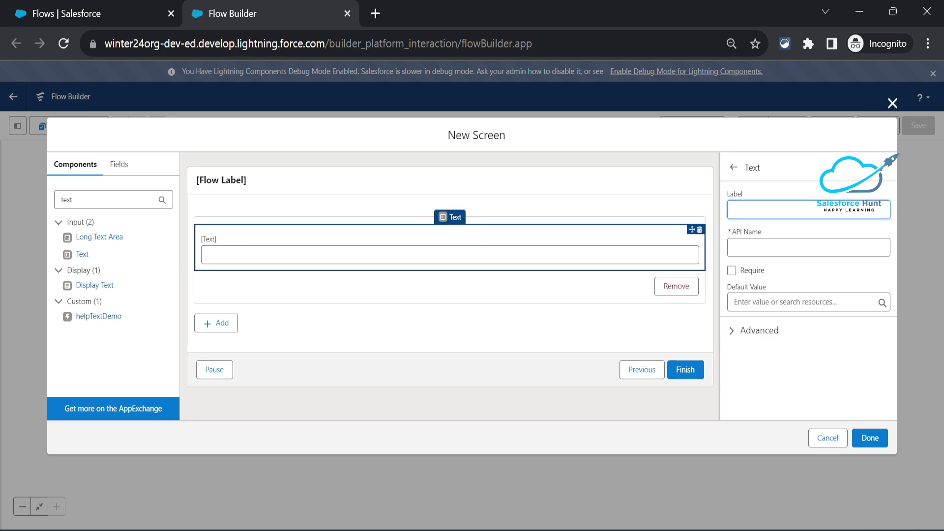
text(FirstName)
key(Tab)
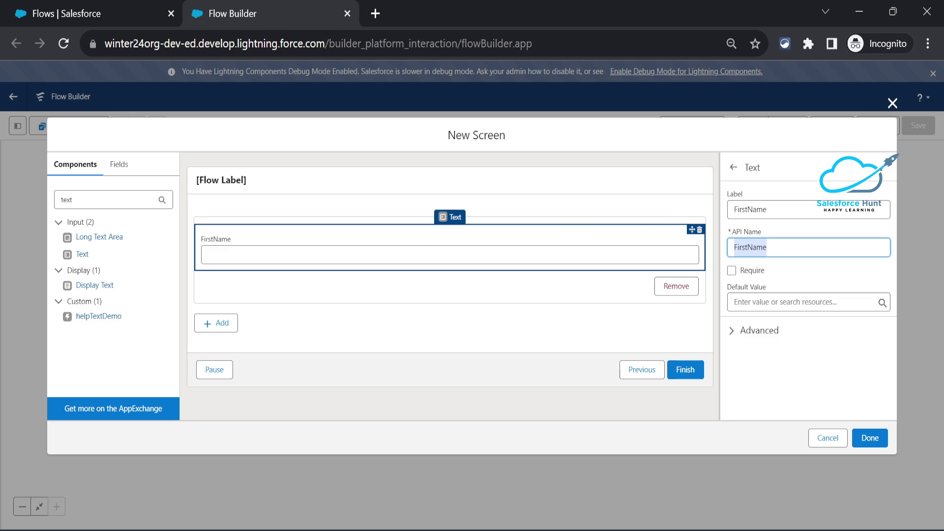
Add a second Text input labelled LastName below FirstName and make it required.
click(84, 258)
drag(85, 258, 218, 276)
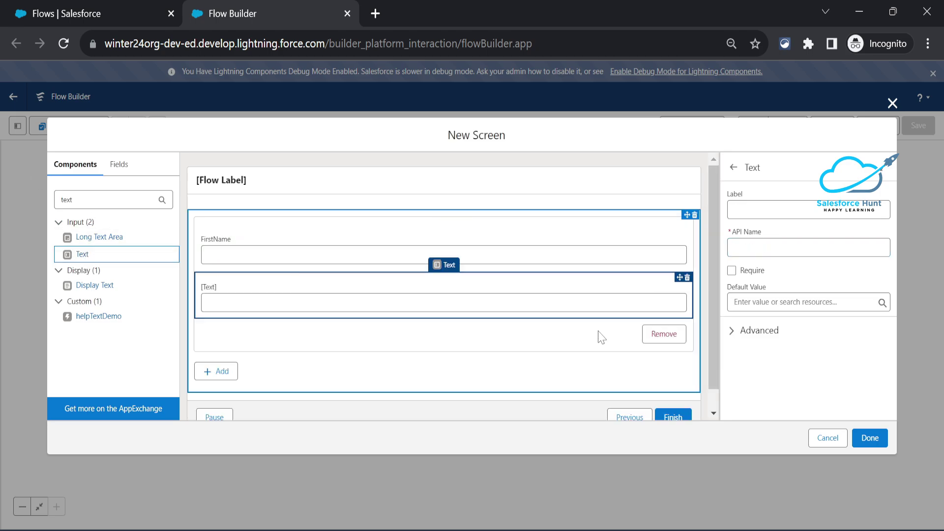
click(752, 211)
text(La)
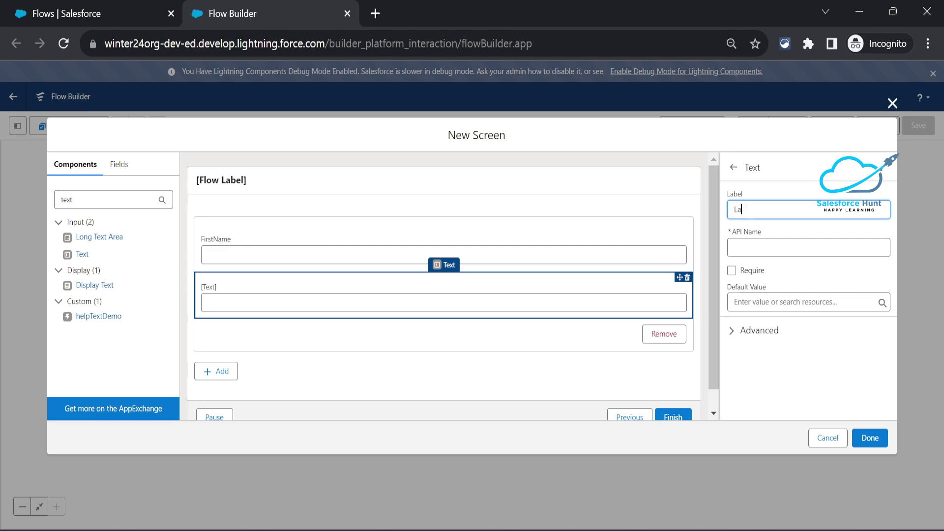
text(stName)
key(Tab)
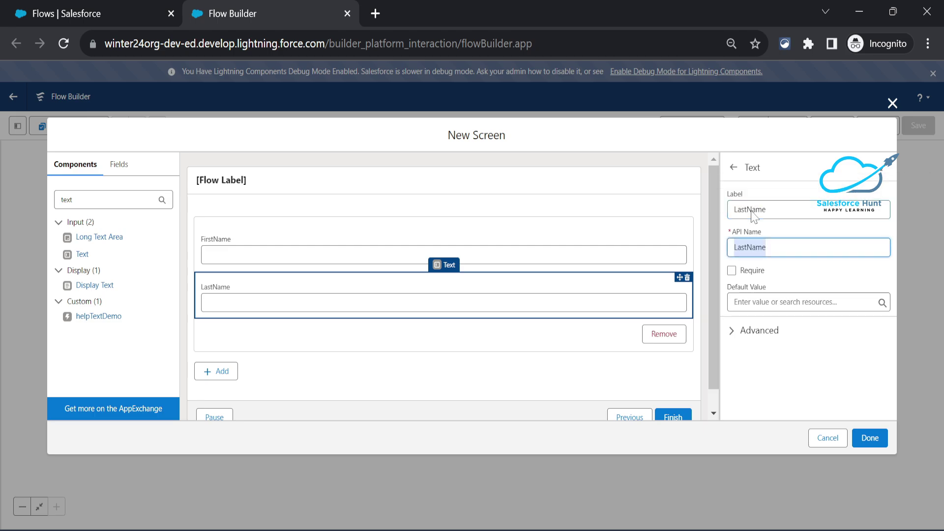
click(731, 270)
click(731, 270)
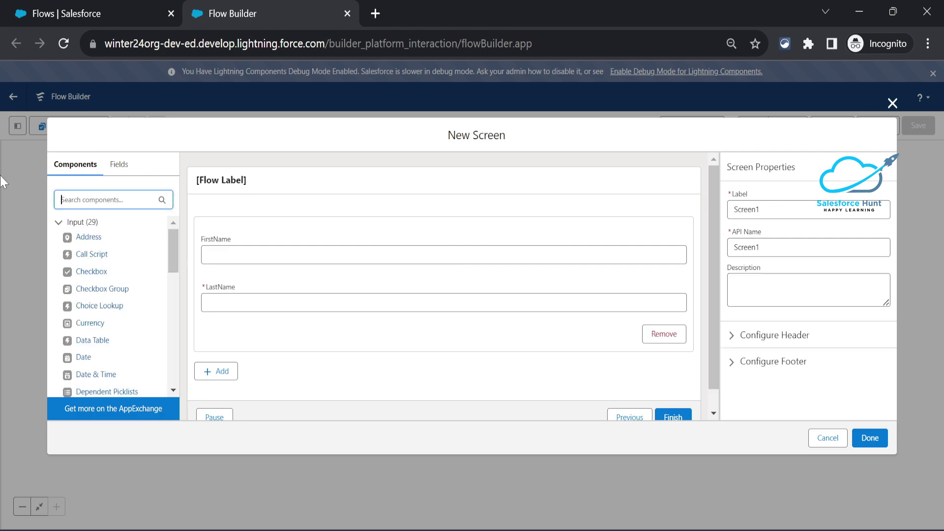
text(Numbe)
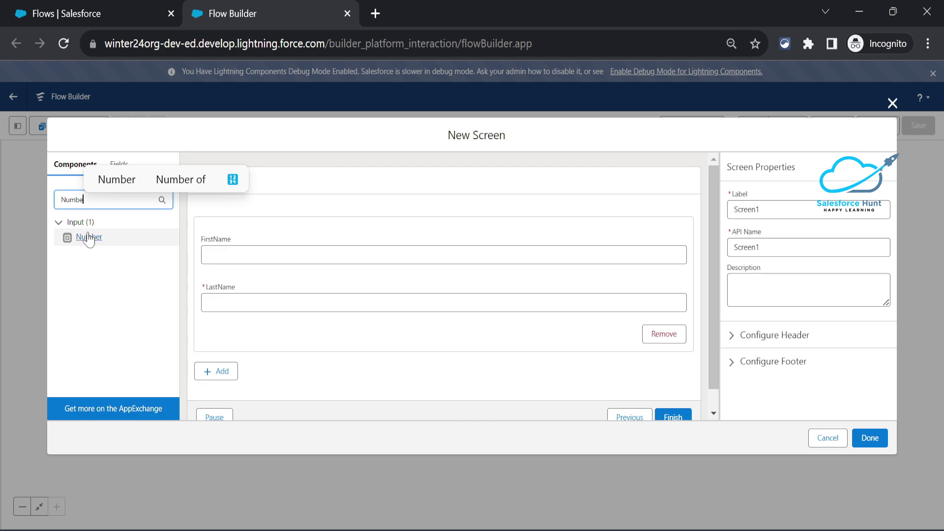
Add a Number input labelled Age below LastName in the repeater.
click(89, 239)
drag(88, 241, 209, 285)
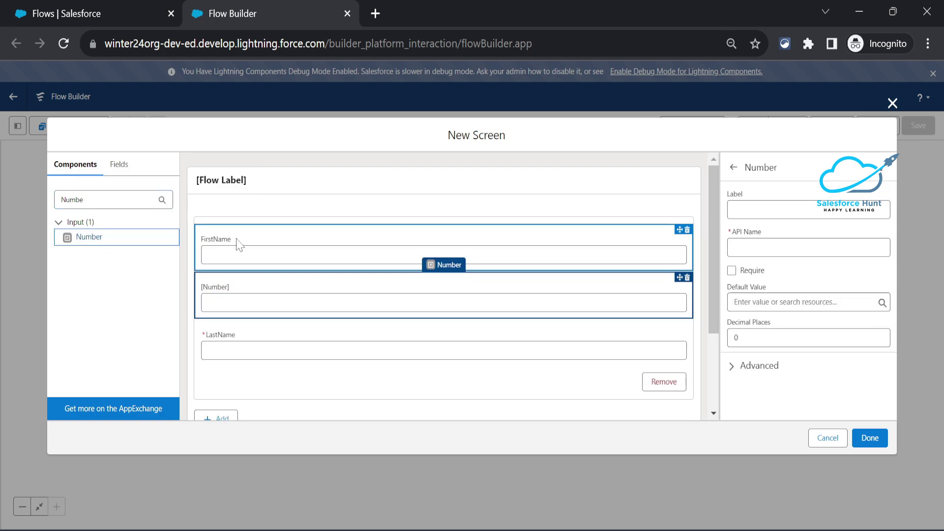
drag(282, 297, 287, 353)
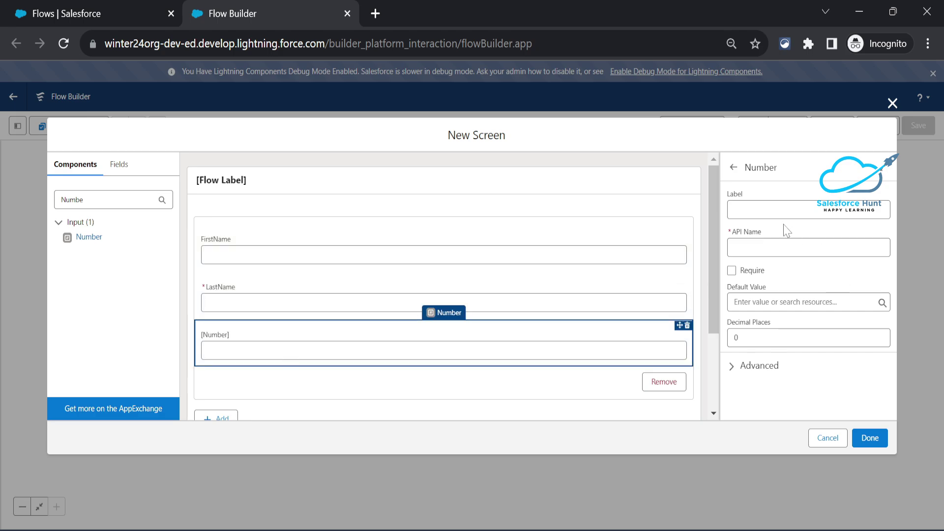
click(767, 209)
text(Age)
key(Tab)
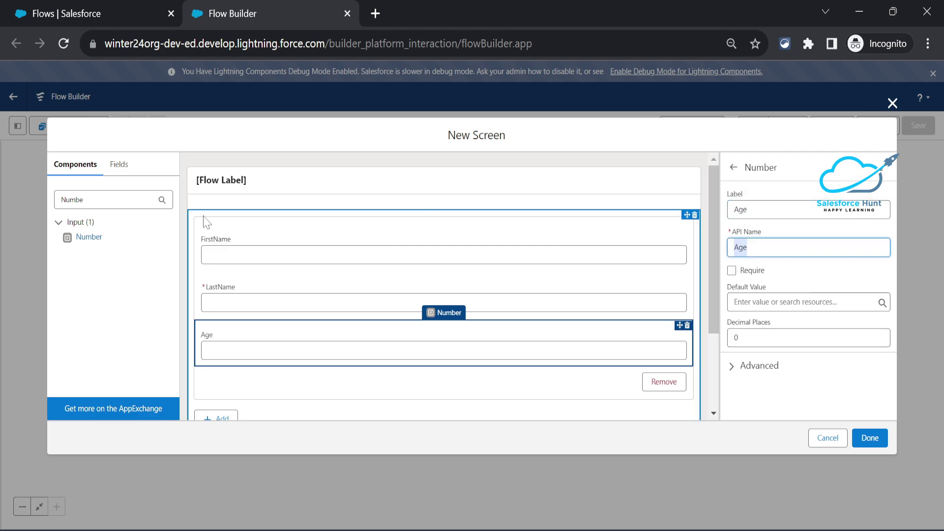
Add a Date input labelled DOB below Age in the repeater.
click(108, 200)
key(ctrl+a)
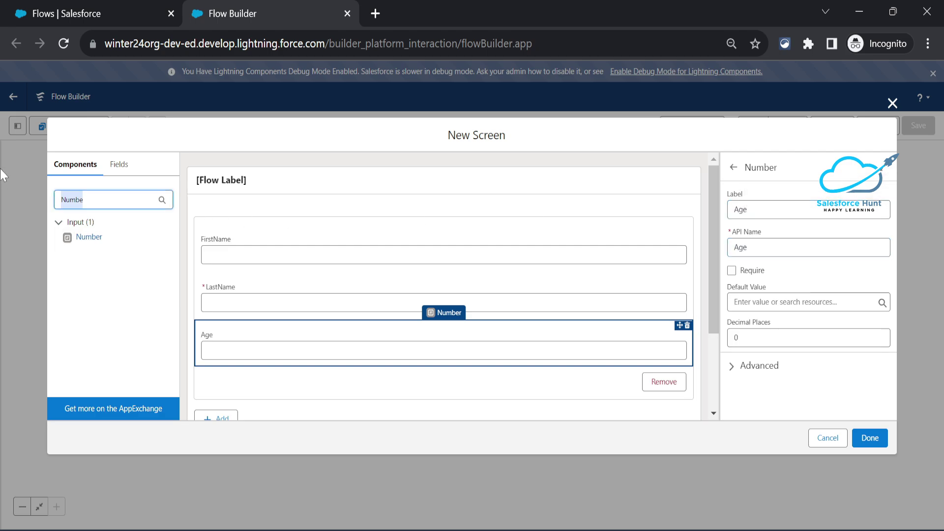
text(Date)
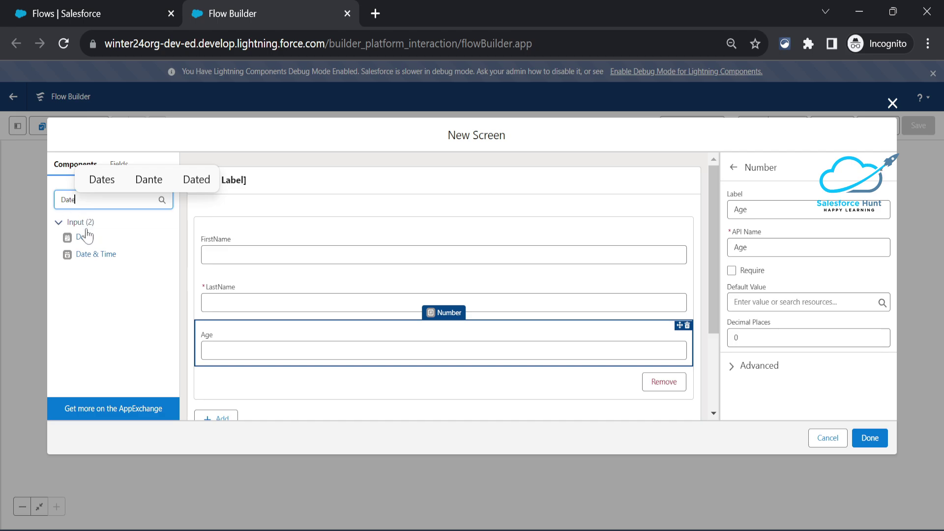
drag(81, 237, 233, 365)
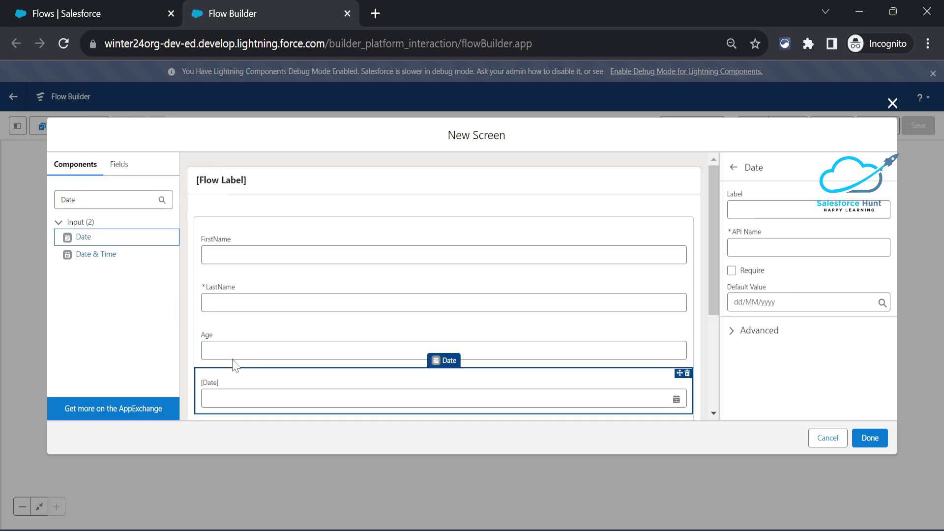
click(735, 210)
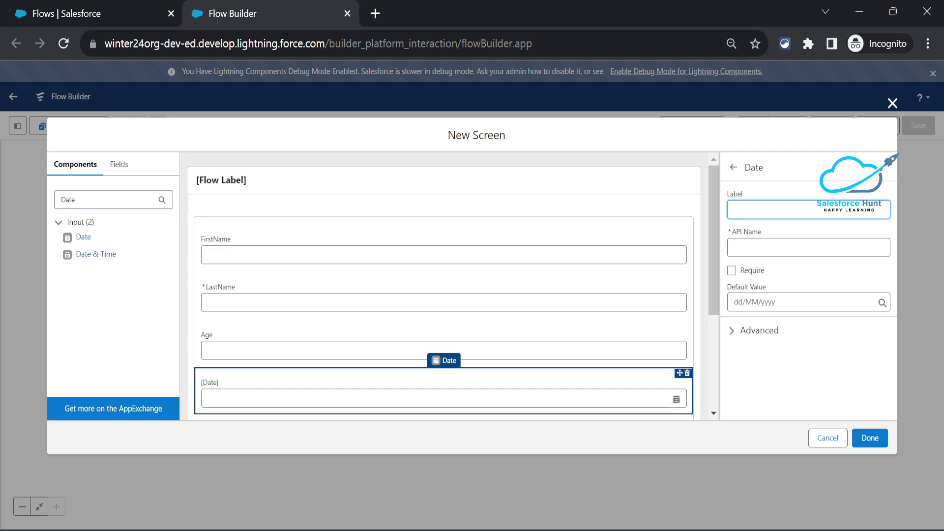
text(DOB)
key(Tab)
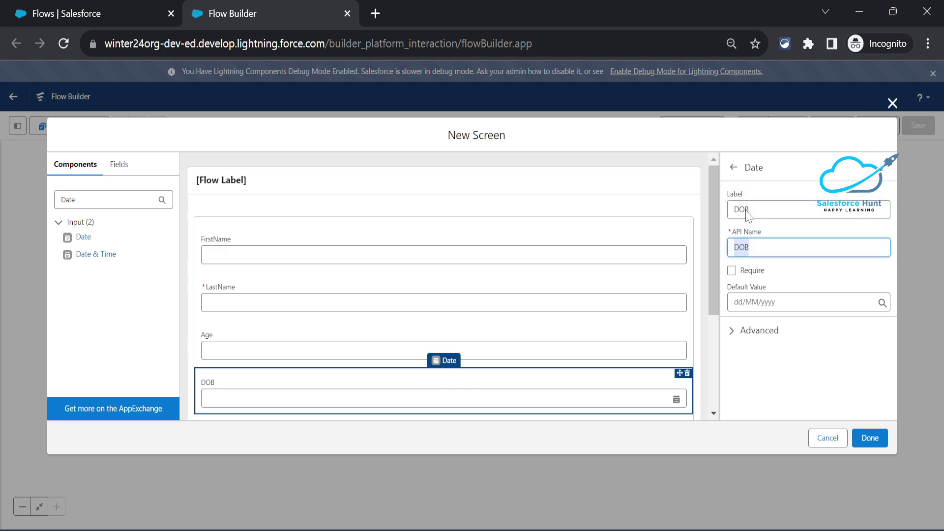
Delete the stray unlabelled Number component sitting below the repeater.
scroll(600, 297, down, 3)
scroll(600, 297, up, 3)
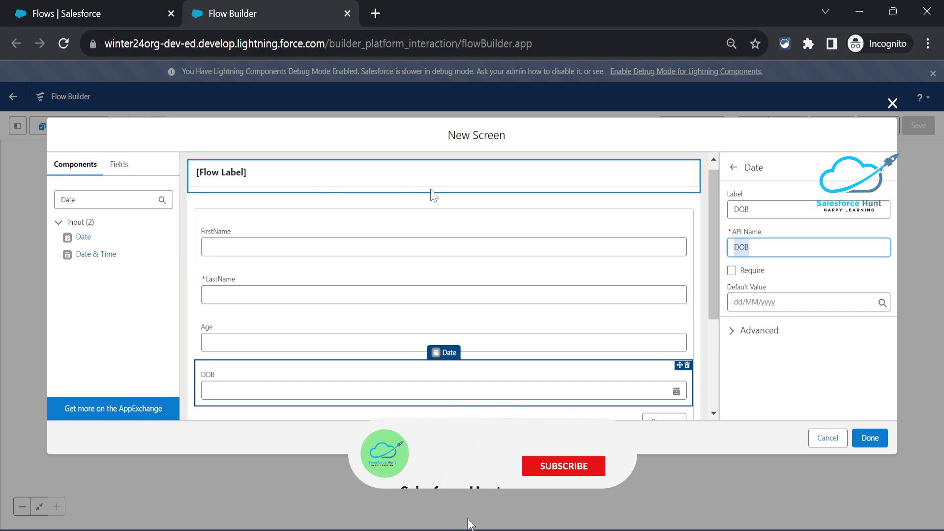
scroll(453, 254, down, 3)
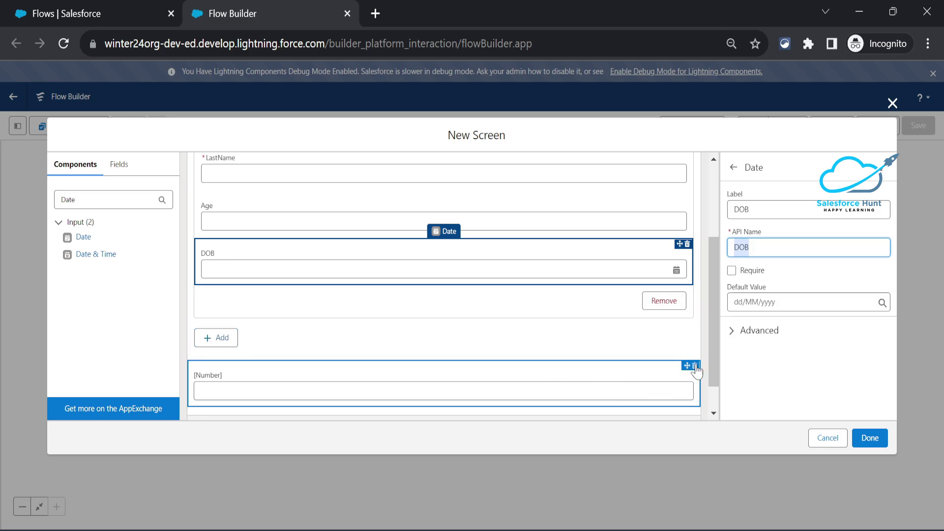
click(695, 366)
click(564, 320)
scroll(515, 327, up, 3)
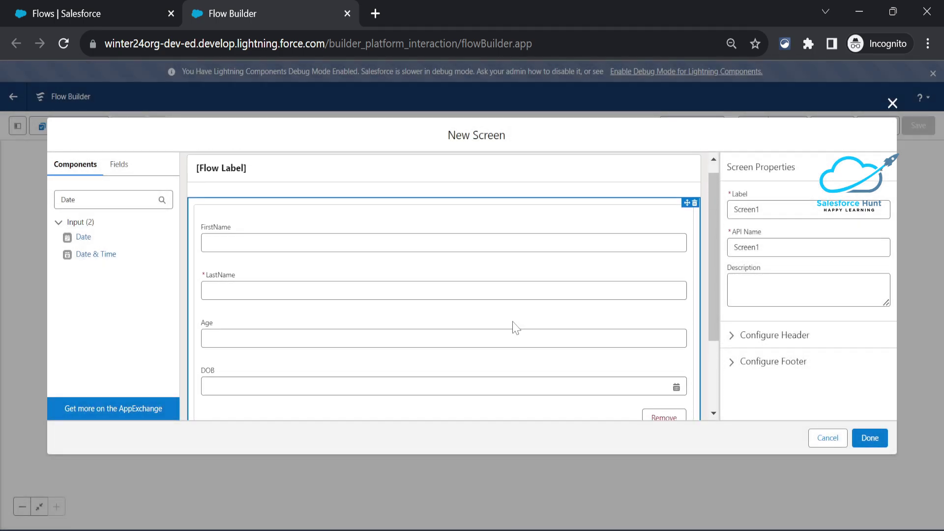
scroll(514, 327, down, 3)
scroll(515, 327, up, 3)
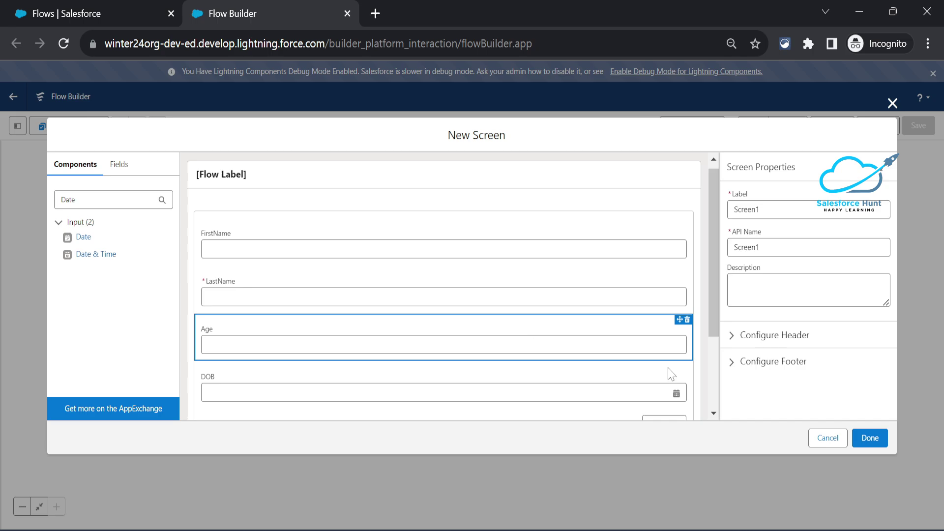
Give the repeater the API name Repeater1 and finish Screen1 onto the canvas.
click(871, 437)
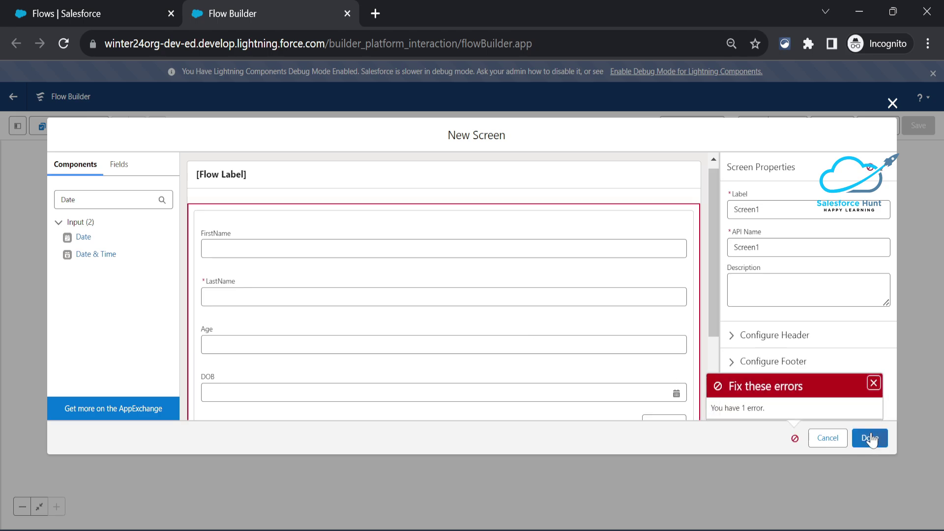
scroll(611, 354, down, 3)
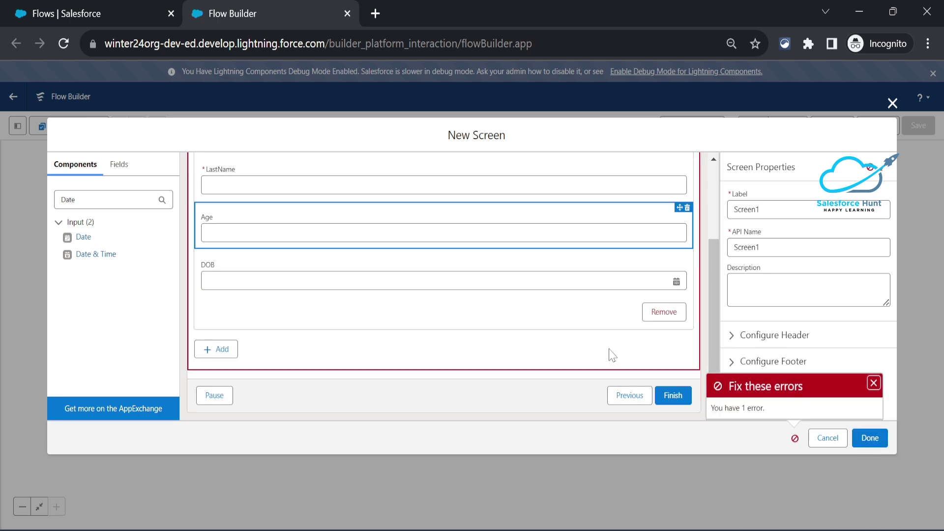
scroll(611, 354, up, 3)
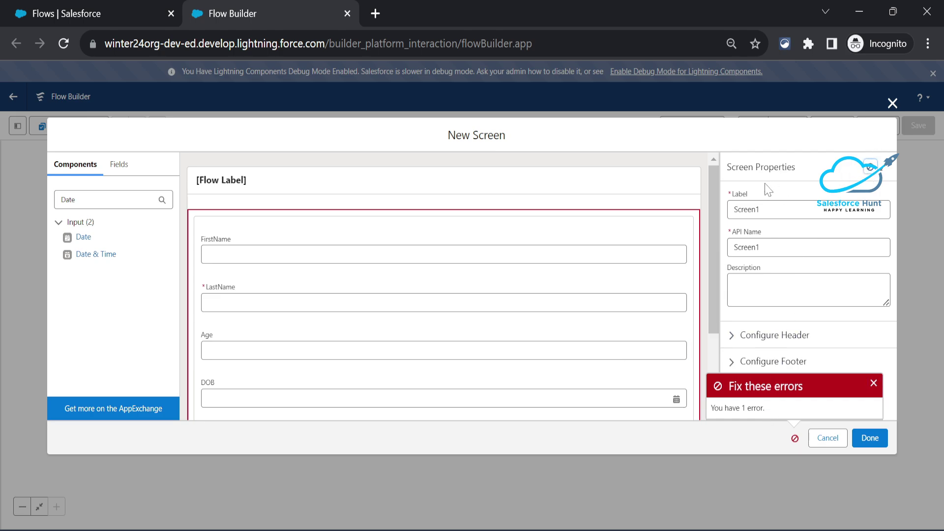
click(441, 231)
click(440, 213)
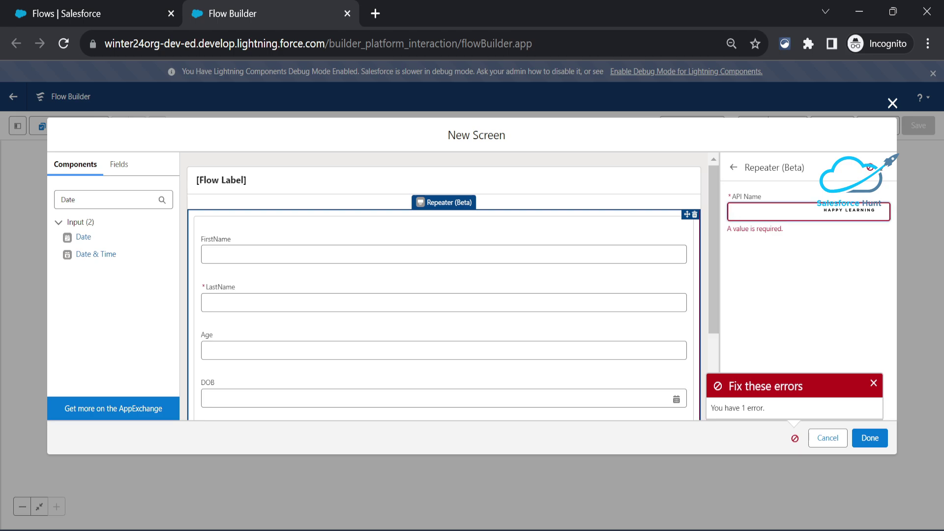
text(Repe)
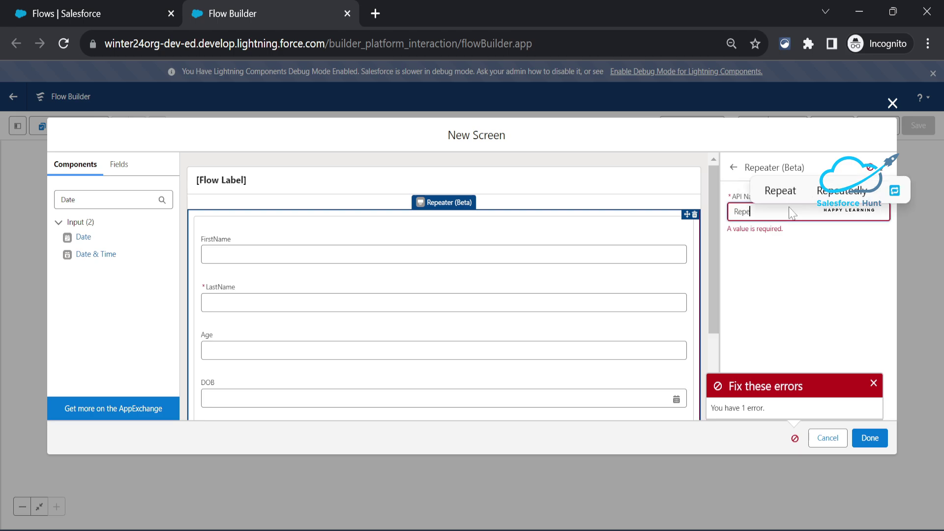
text(ater1)
click(829, 346)
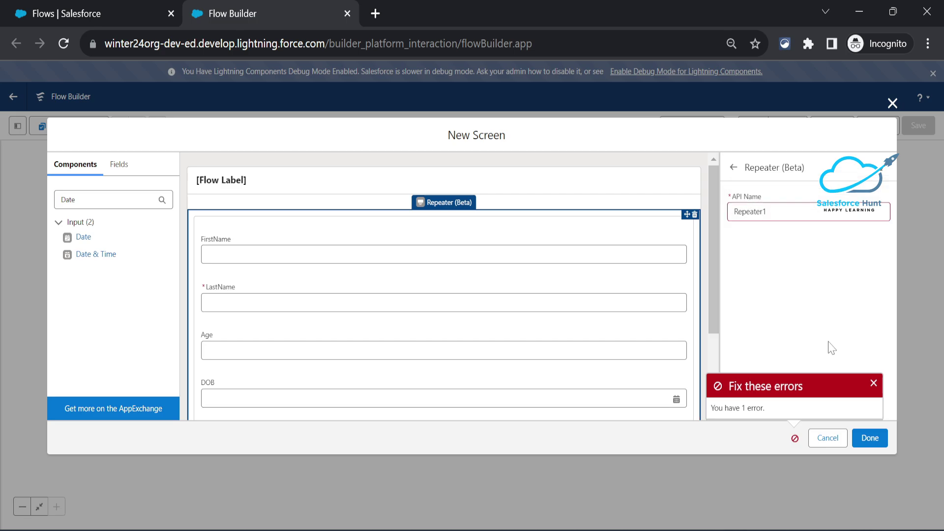
click(871, 437)
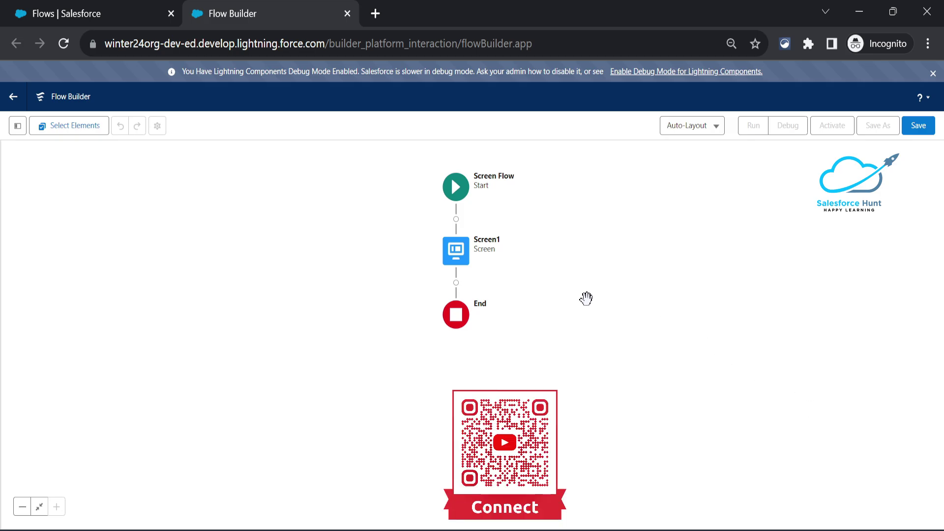
click(455, 284)
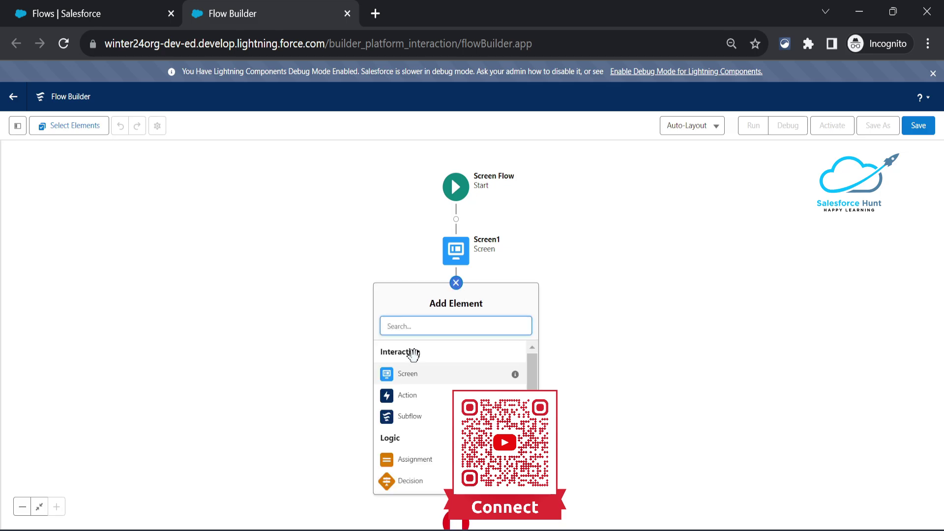
Add a new screen labelled Screen2 after Screen1.
click(408, 375)
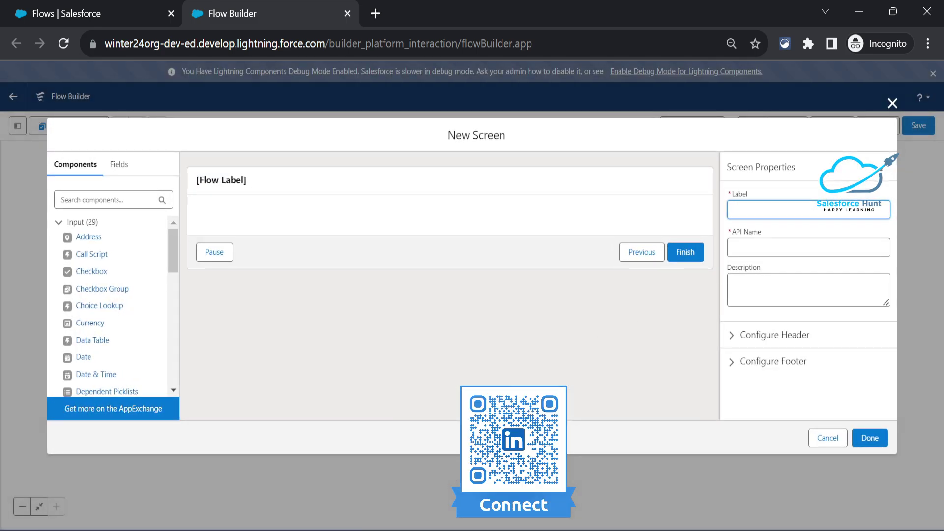
text(Screen2)
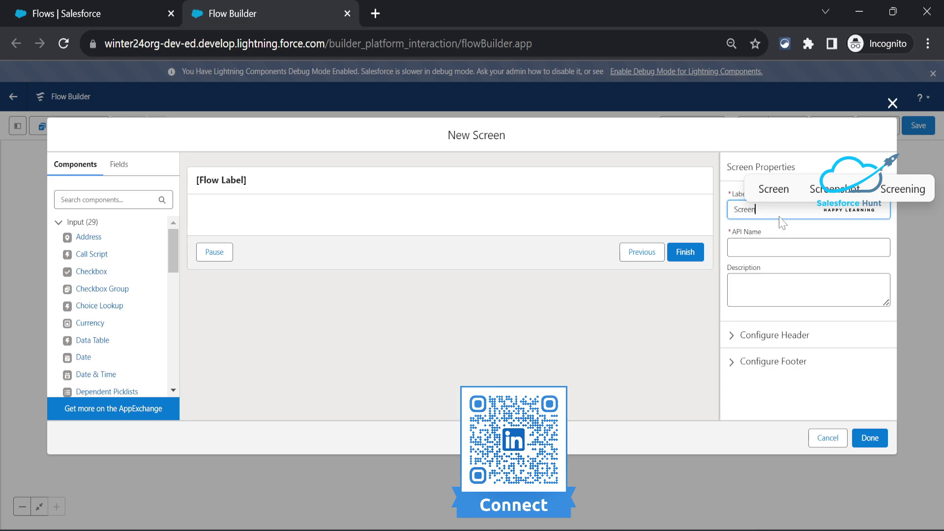
key(Tab)
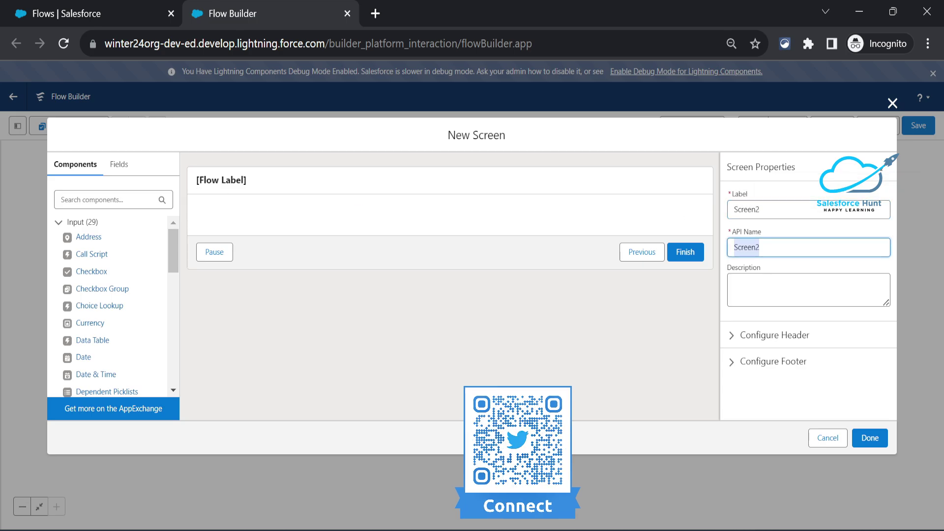
Put a Display Text named Result showing {!Repeater1.AllItems} on Screen2 and finish it.
click(114, 203)
text(disp)
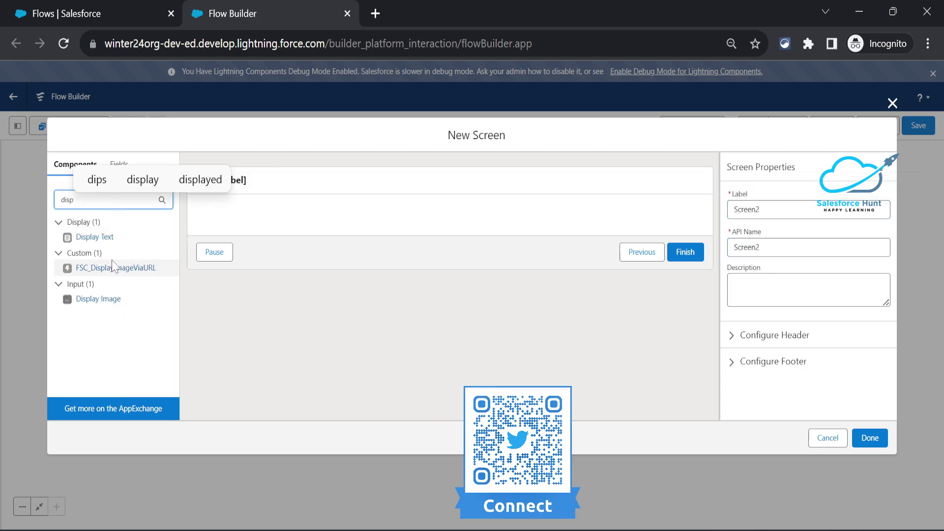
drag(97, 240, 226, 236)
click(753, 212)
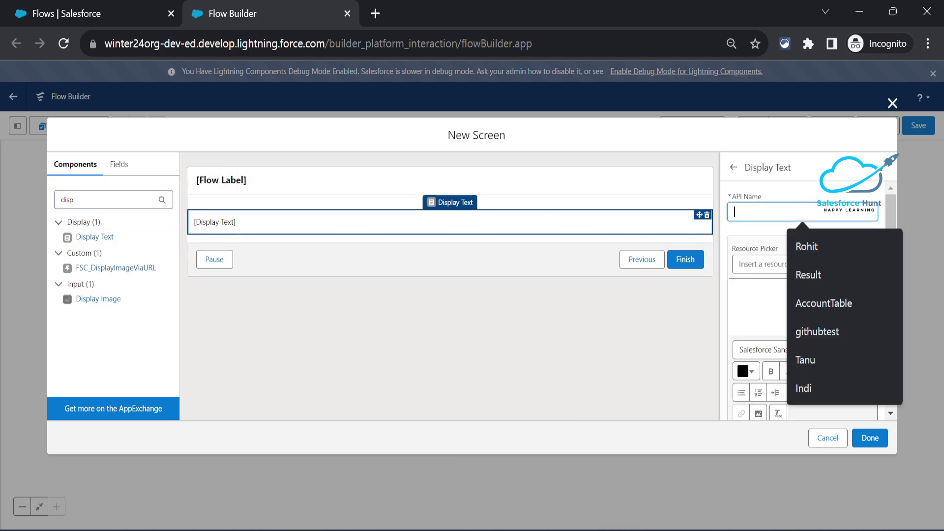
text(Result)
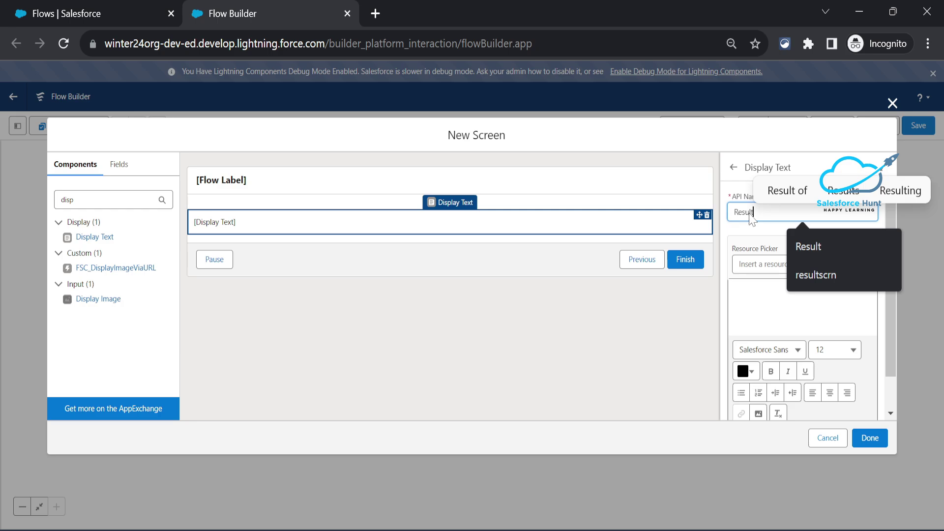
key(Tab)
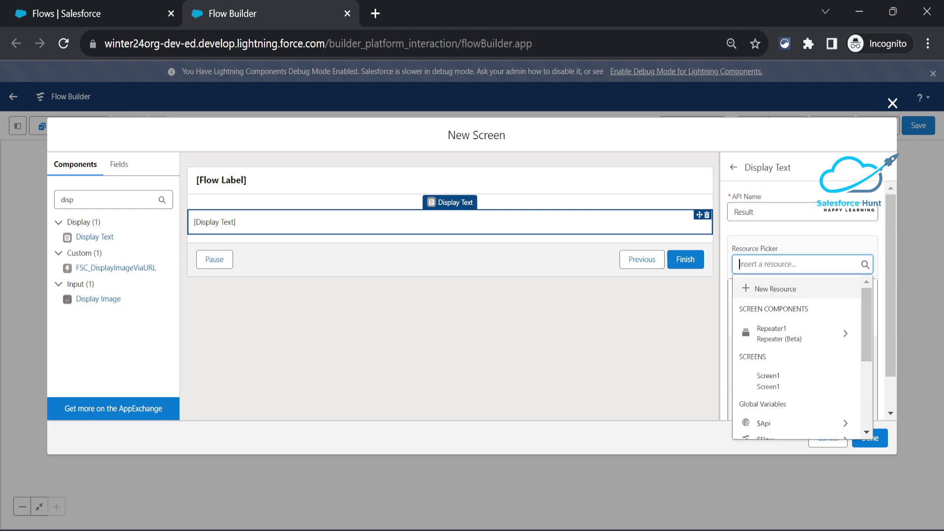
scroll(814, 364, down, 2)
scroll(813, 364, down, 1)
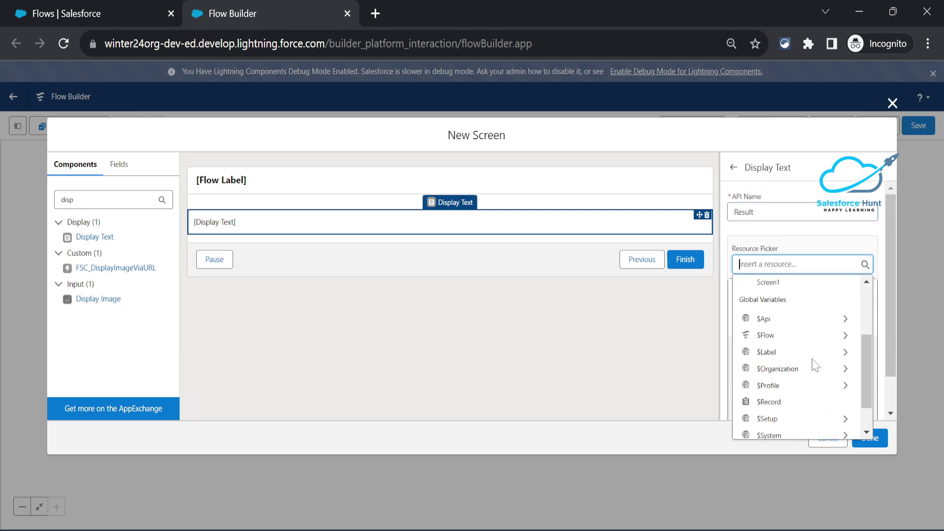
scroll(814, 362, up, 3)
click(808, 332)
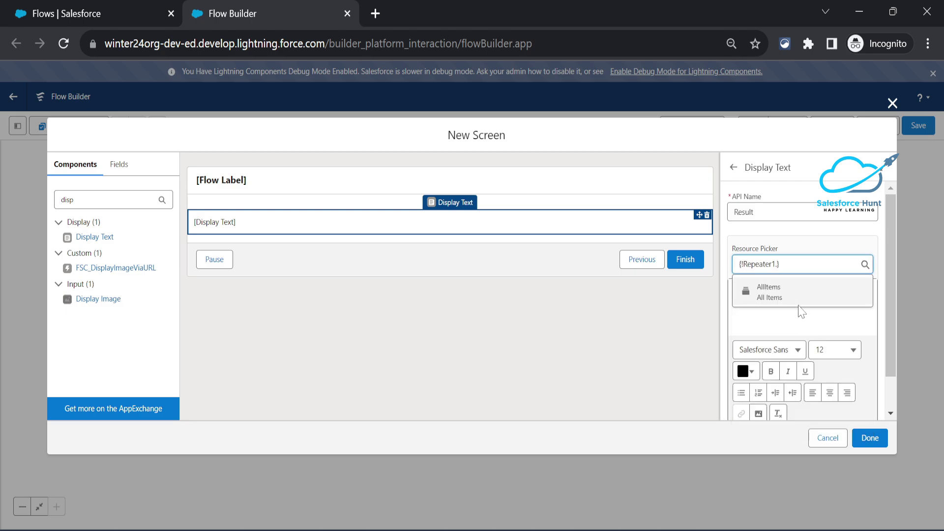
click(786, 292)
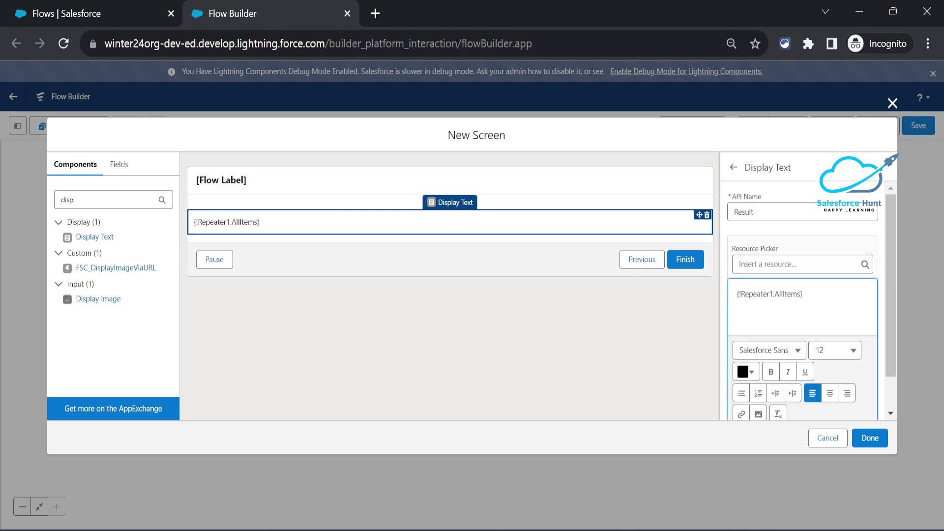
click(869, 439)
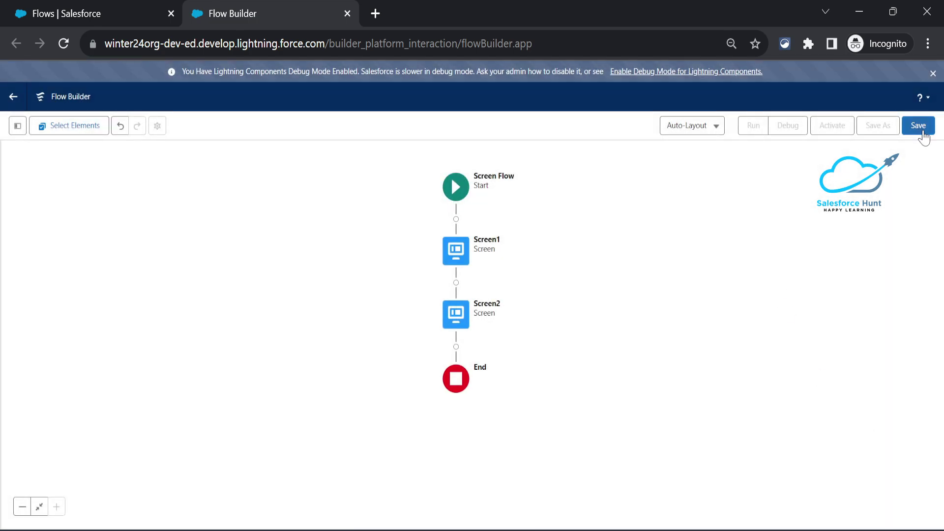
Try saving the flow with the label Spring24.
click(917, 126)
text(Spring24)
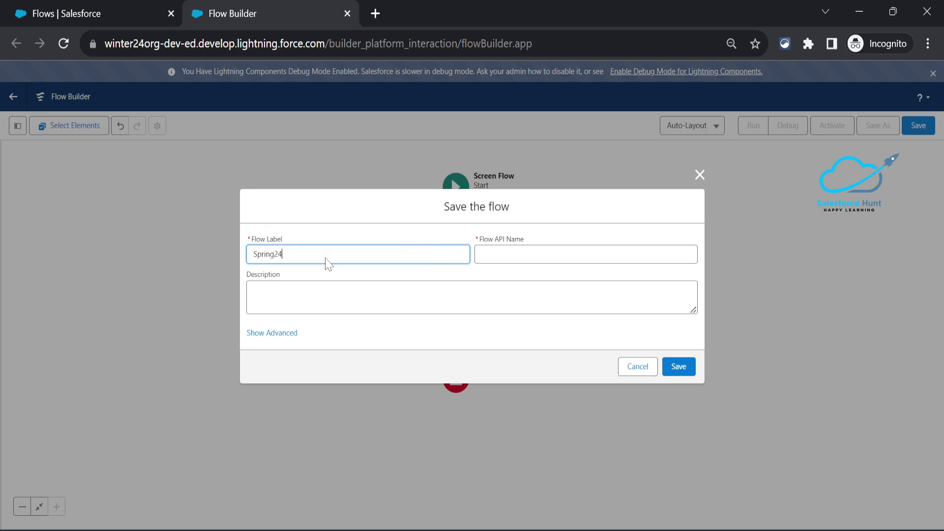
key(Tab)
click(674, 366)
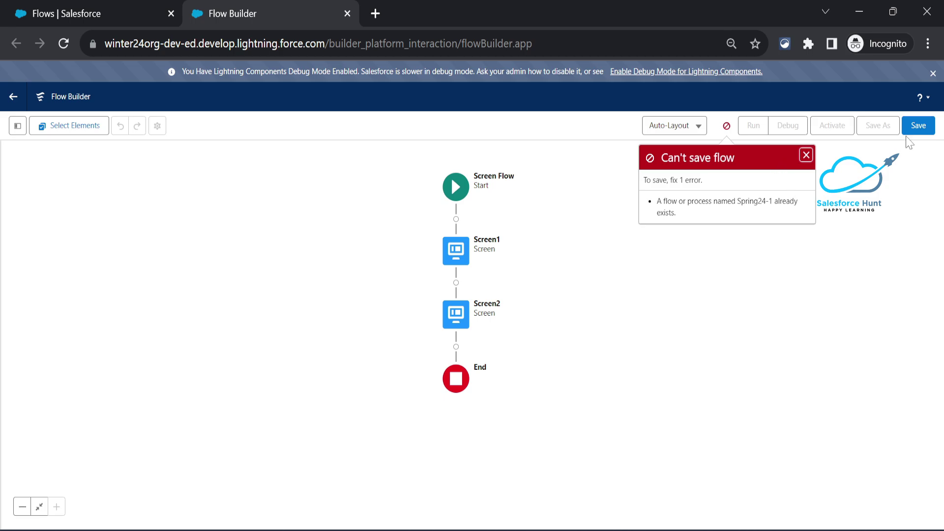
Relabel the flow Repeater with a matching API name and save it.
click(924, 129)
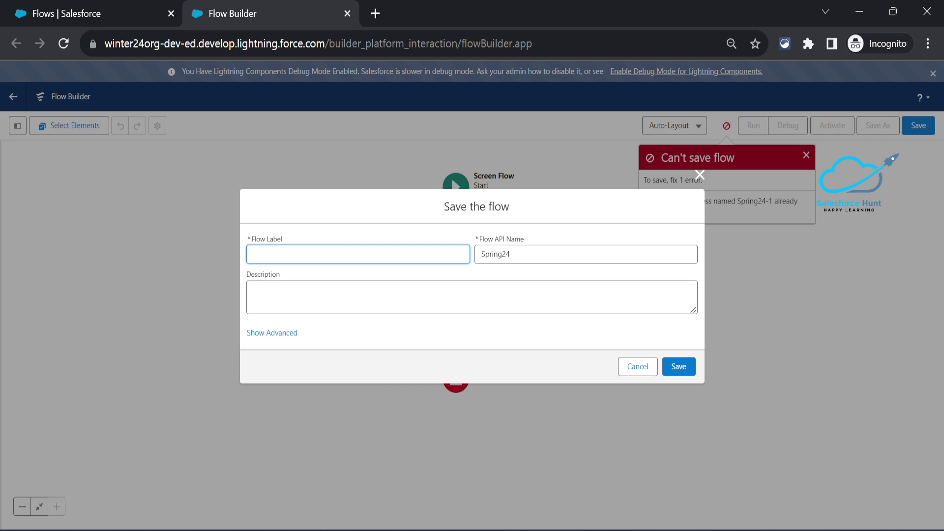
text(peater)
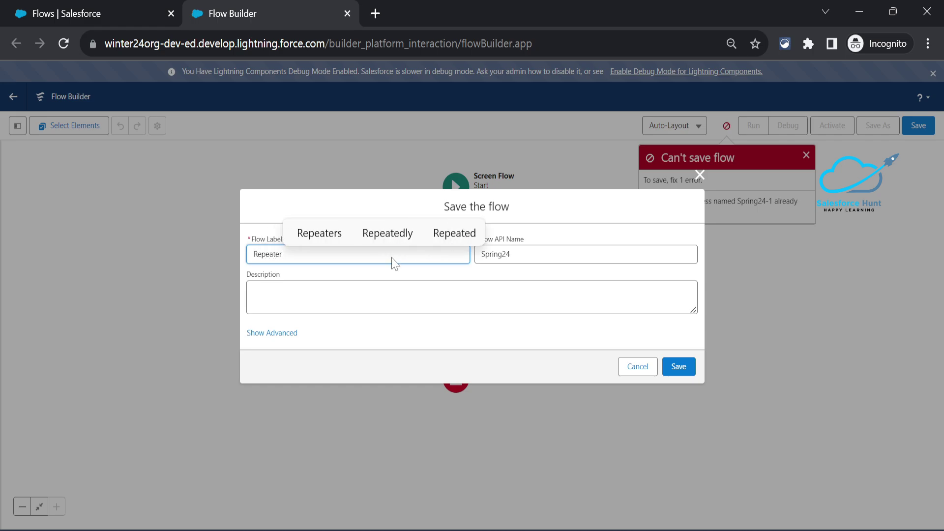
key(Tab)
key(BackSpace)
key(shift+Tab)
key(Tab)
click(679, 368)
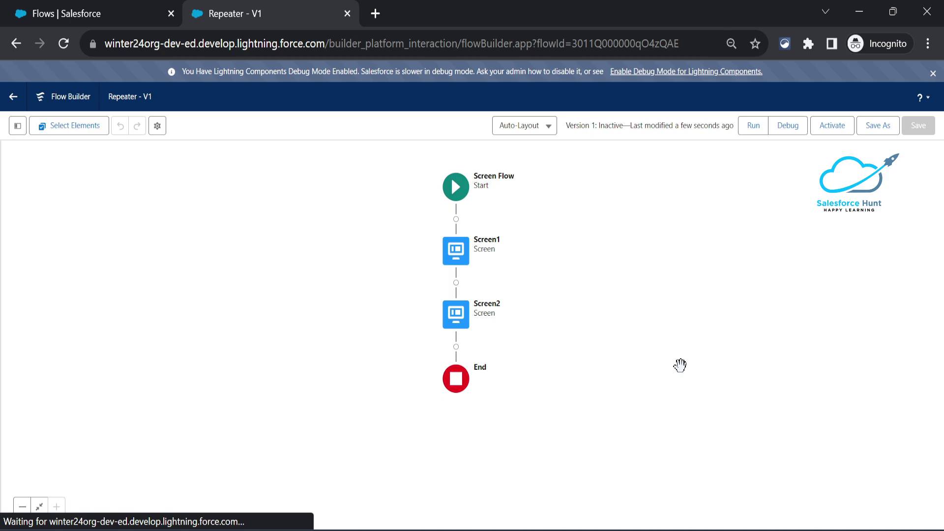
Launch a debug run of the saved Repeater flow with the default debug options.
click(781, 127)
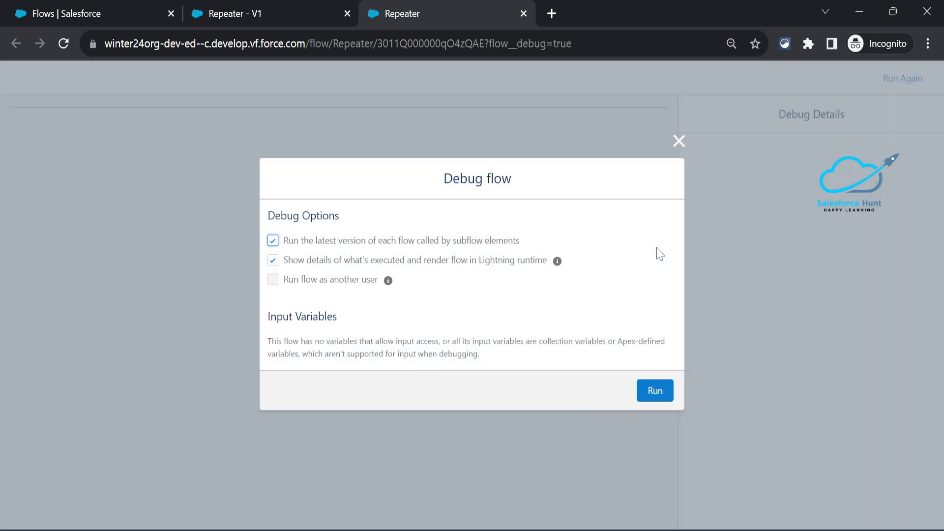
click(660, 391)
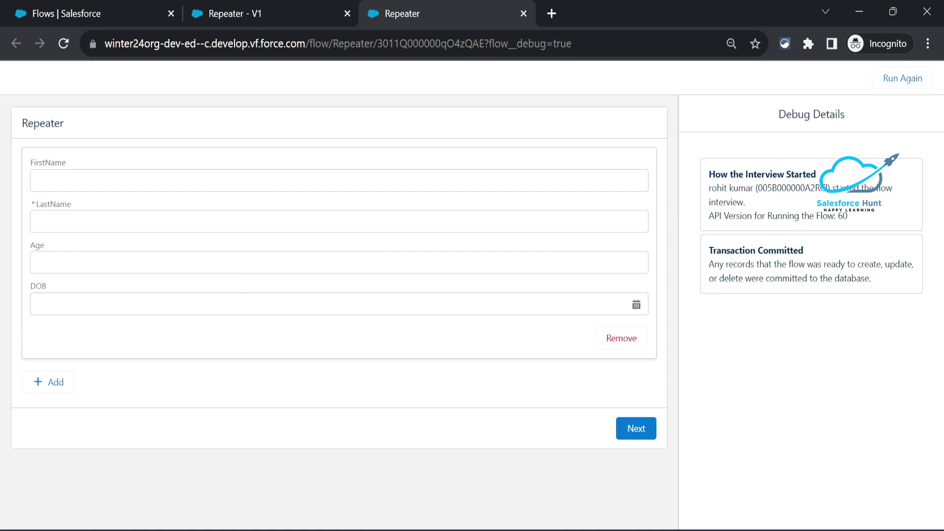
Enter the repeater item's first name, last name and age 26.
click(39, 181)
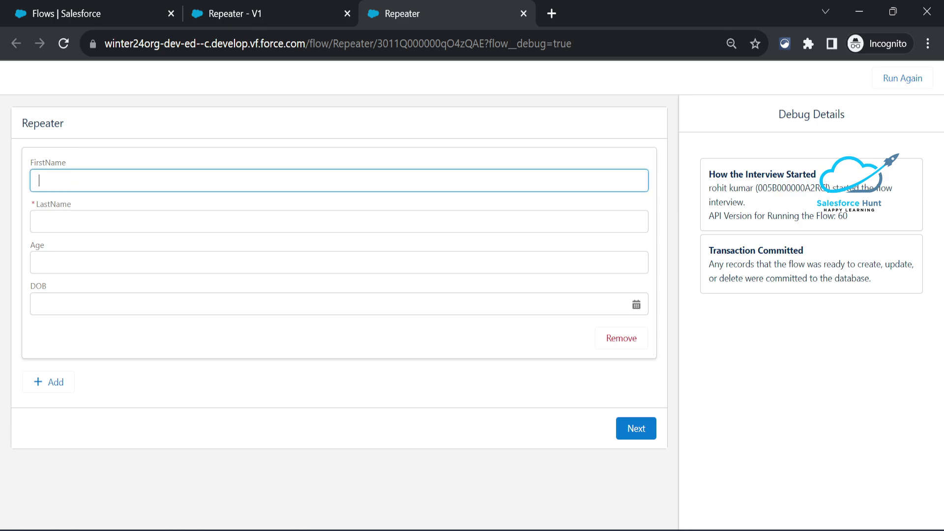
key(Tab)
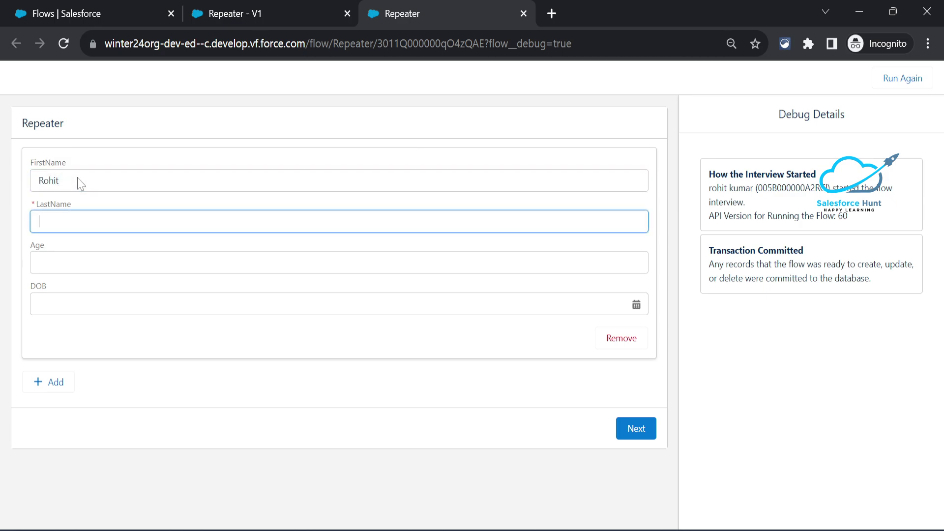
key(Tab)
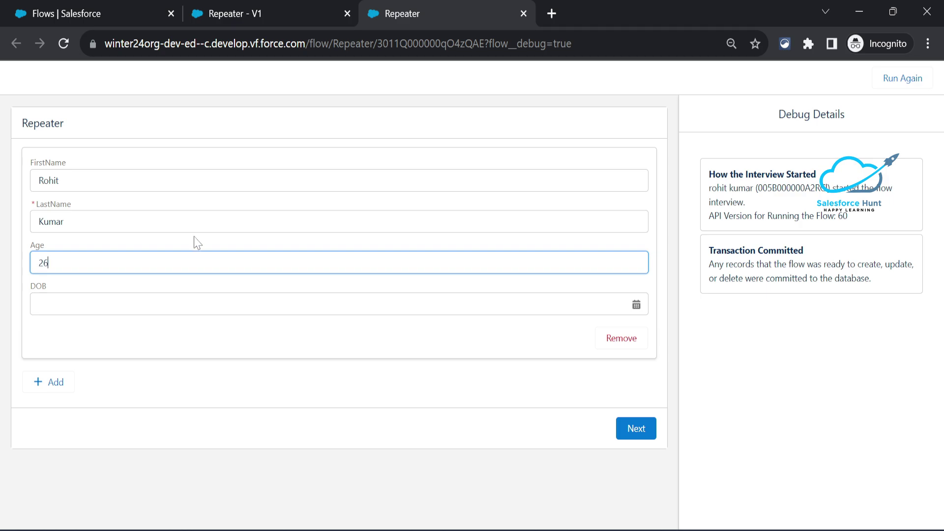
Set the item's DOB to 9 December 2023 and submit to reach Screen2.
click(143, 304)
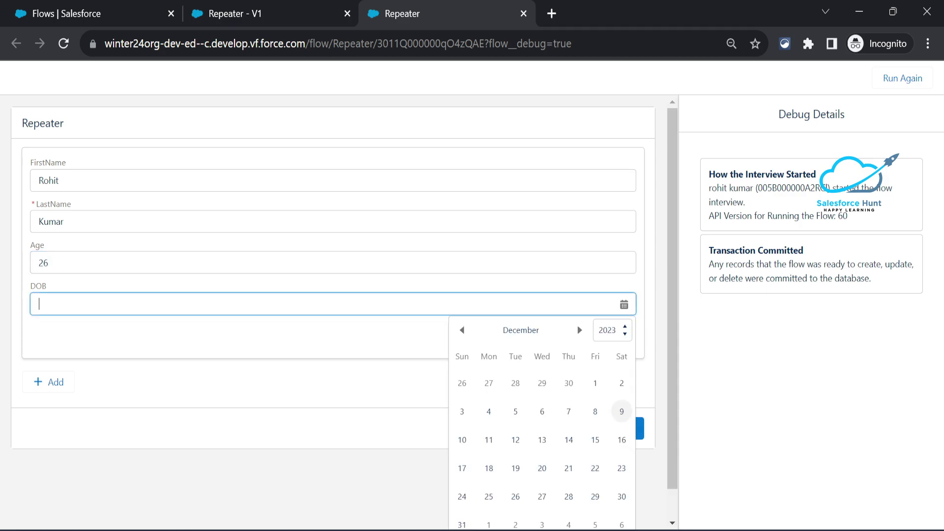
click(621, 412)
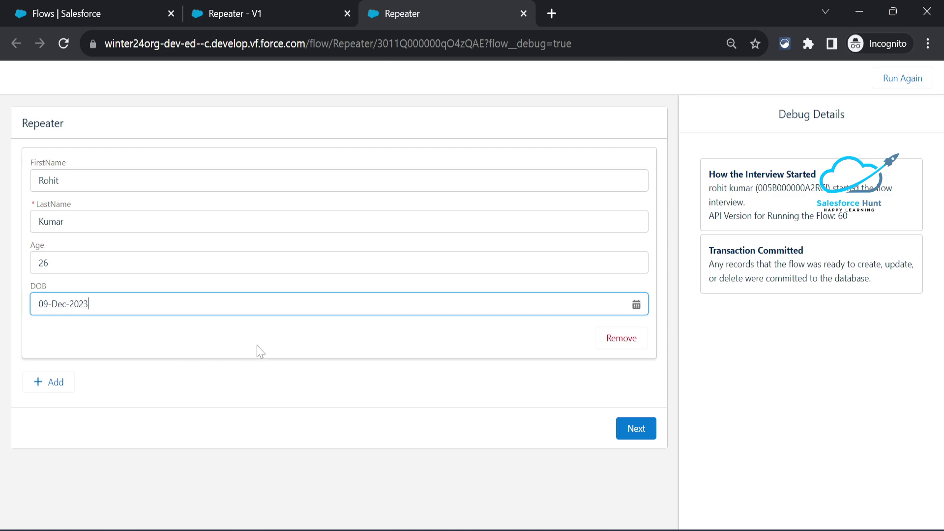
click(285, 344)
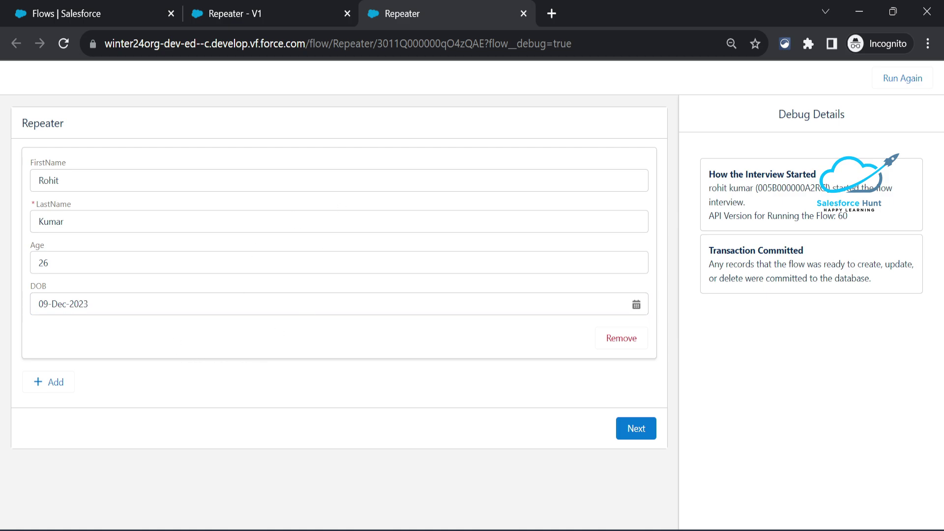
click(641, 430)
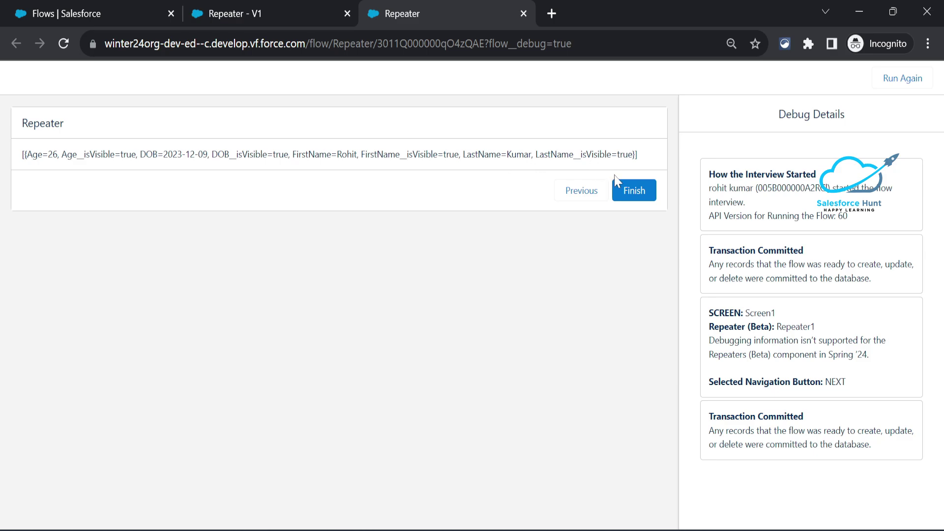
Finish the debug run, run it again, and remove the default repeater item.
click(630, 191)
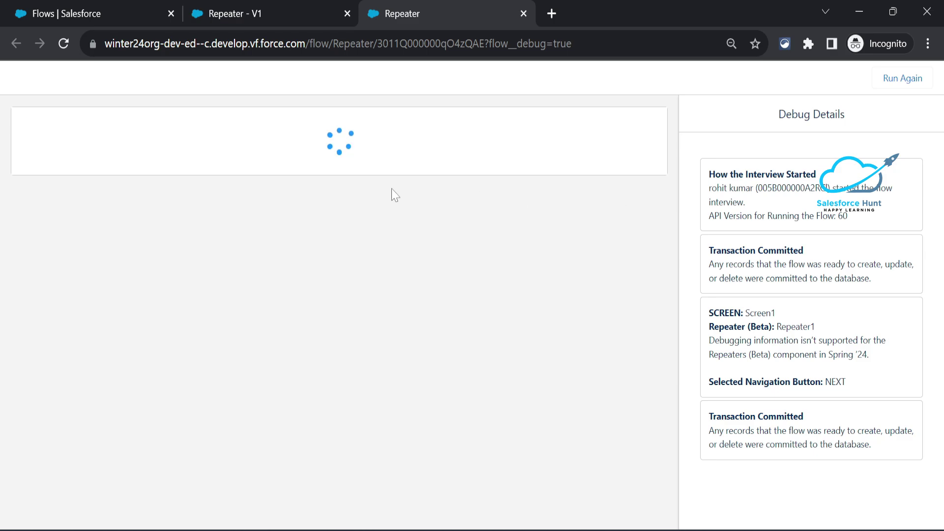
click(377, 196)
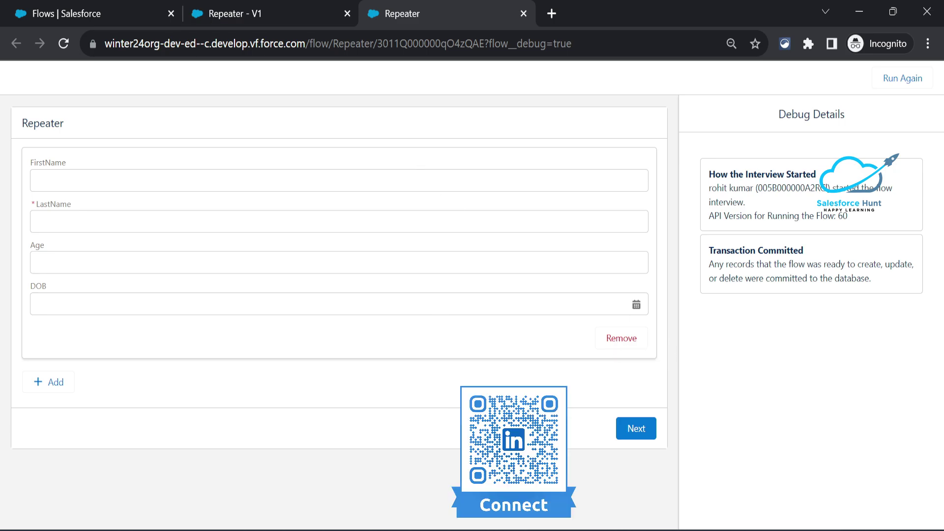
click(622, 344)
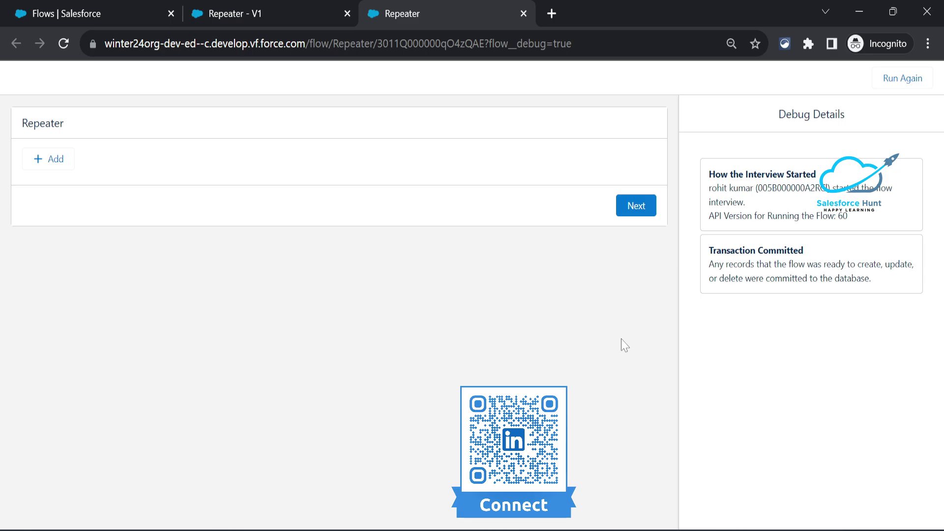
Add three repeater items, then remove the third so two empty items remain.
click(62, 159)
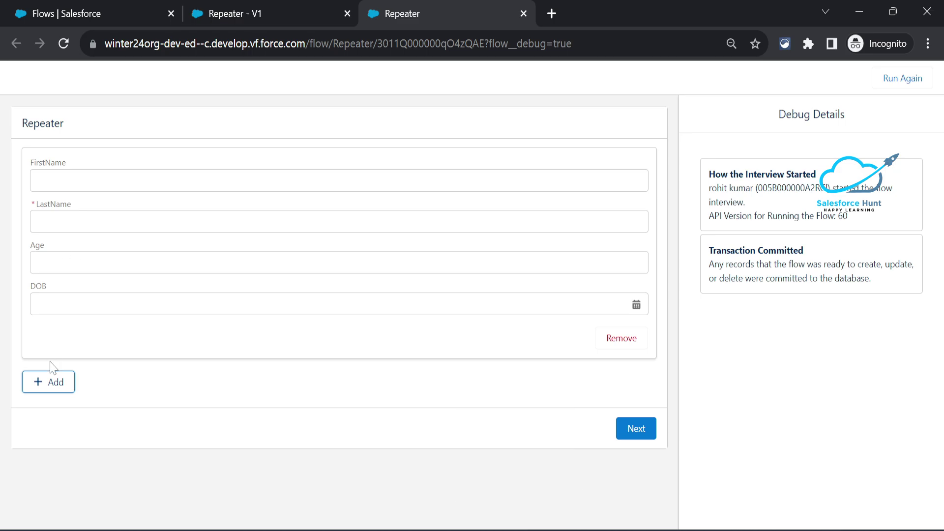
click(51, 388)
scroll(236, 361, down, 3)
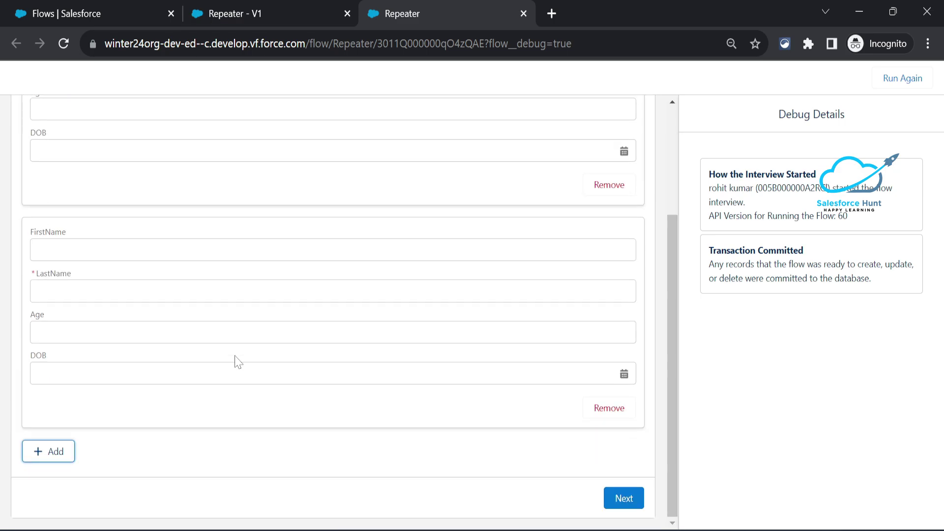
click(56, 453)
scroll(170, 426, down, 5)
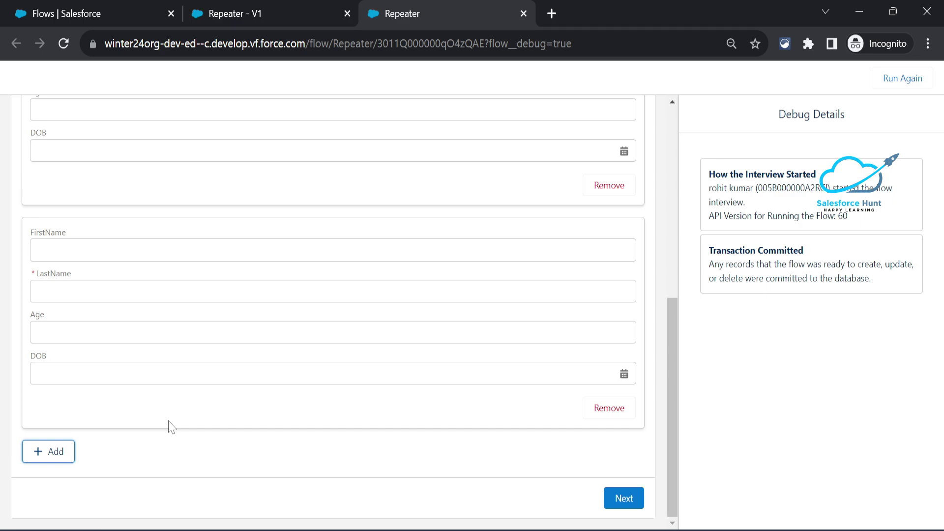
scroll(169, 426, up, 5)
scroll(169, 427, down, 5)
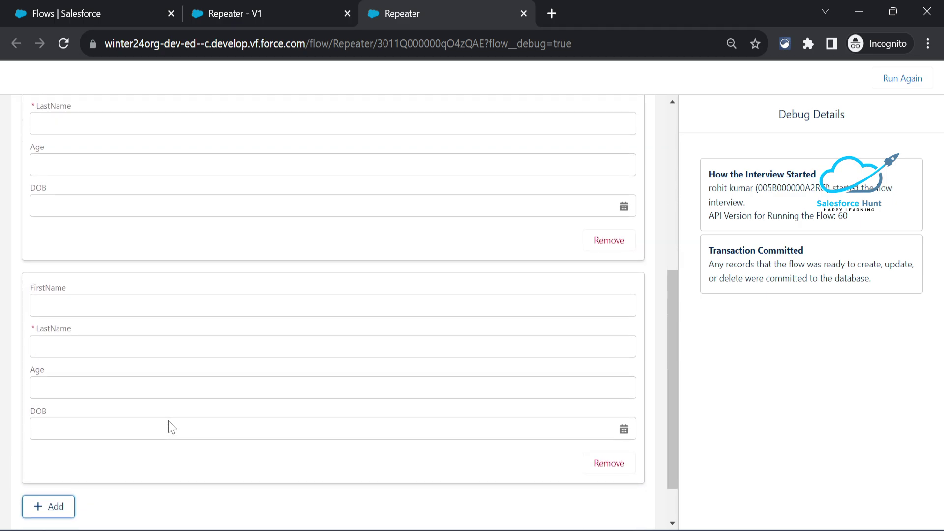
scroll(169, 427, up, 6)
scroll(172, 427, down, 5)
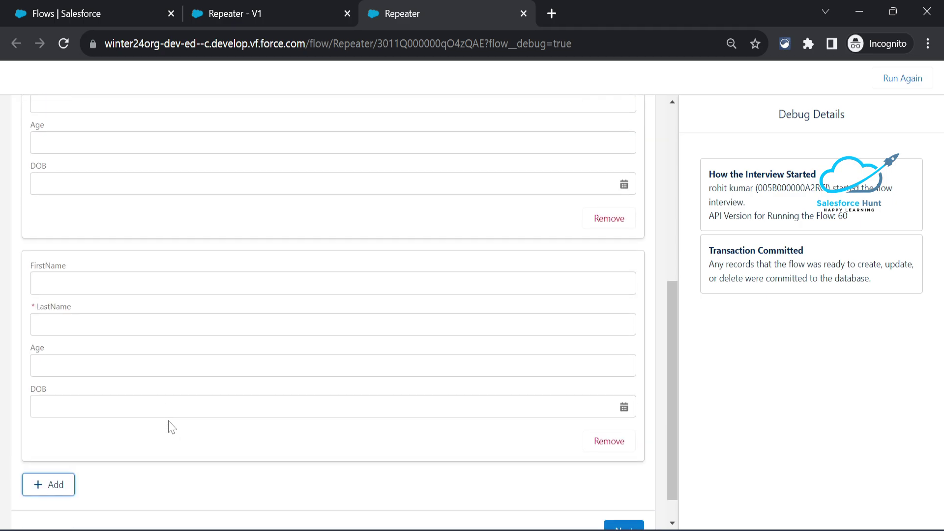
scroll(172, 427, up, 7)
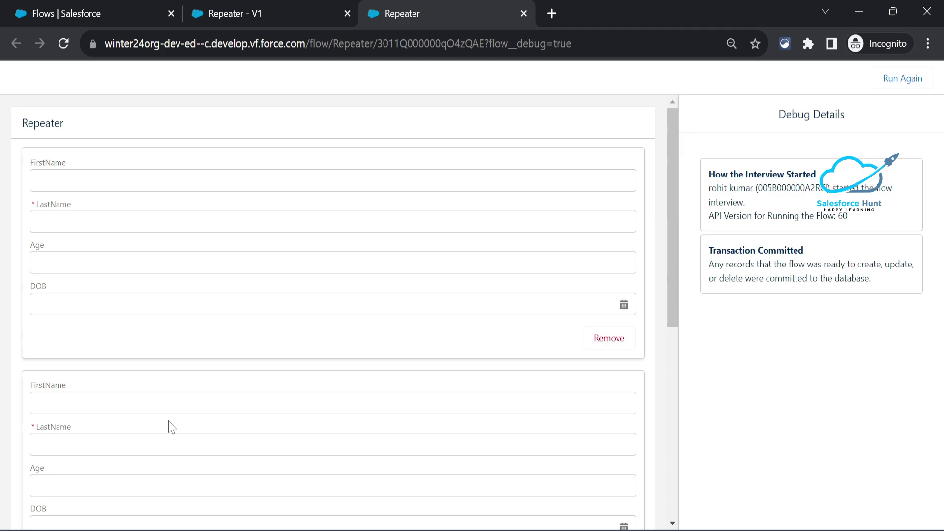
scroll(171, 426, down, 3)
click(612, 408)
scroll(459, 318, up, 3)
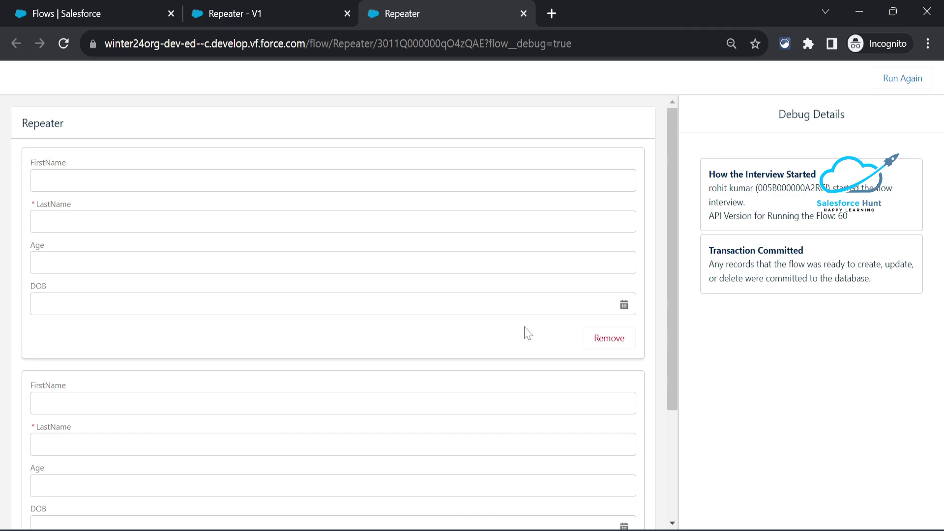
Fill the first item with a first and last name, age 27 and DOB 9 December 2023.
click(569, 180)
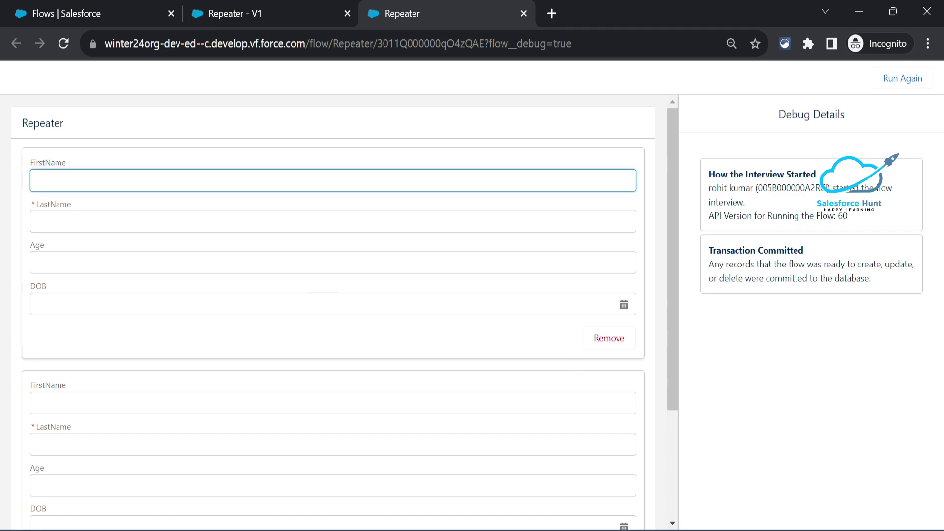
key(Tab)
key(Tab)
text(27)
key(Tab)
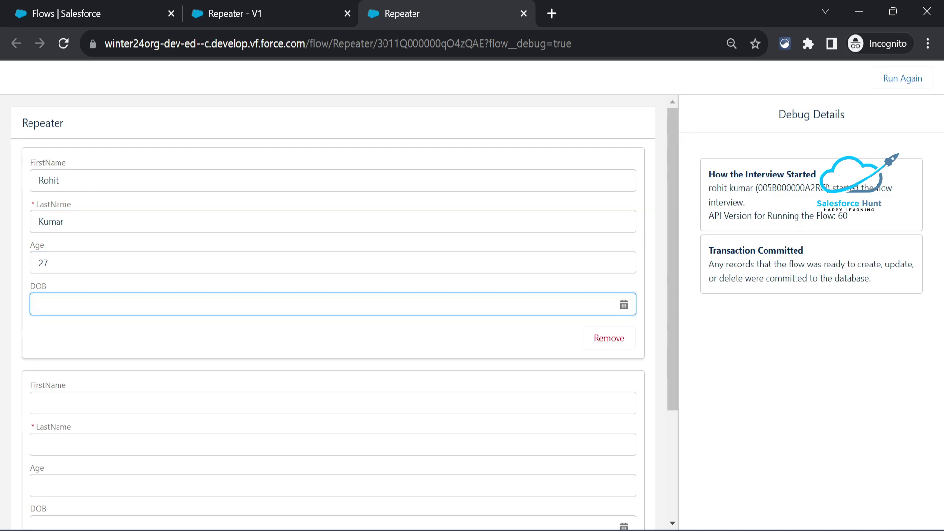
click(624, 305)
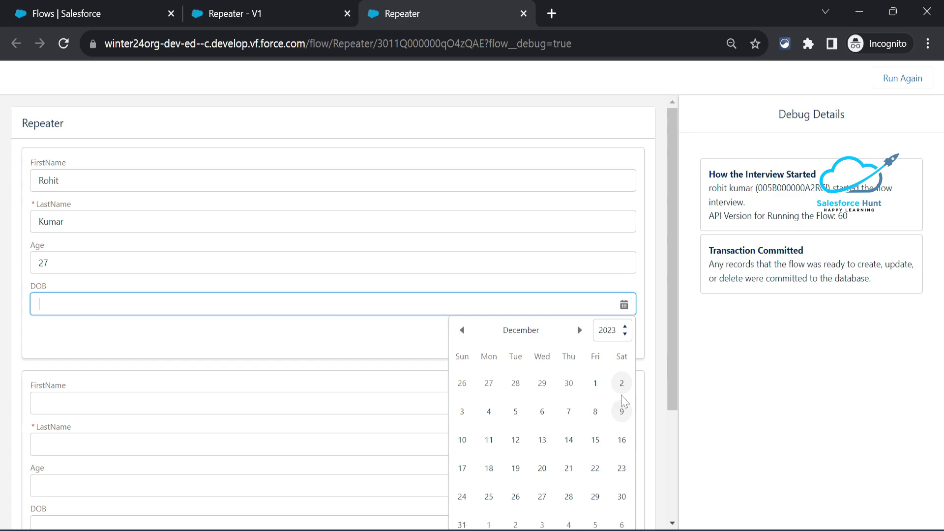
click(621, 411)
scroll(253, 365, down, 3)
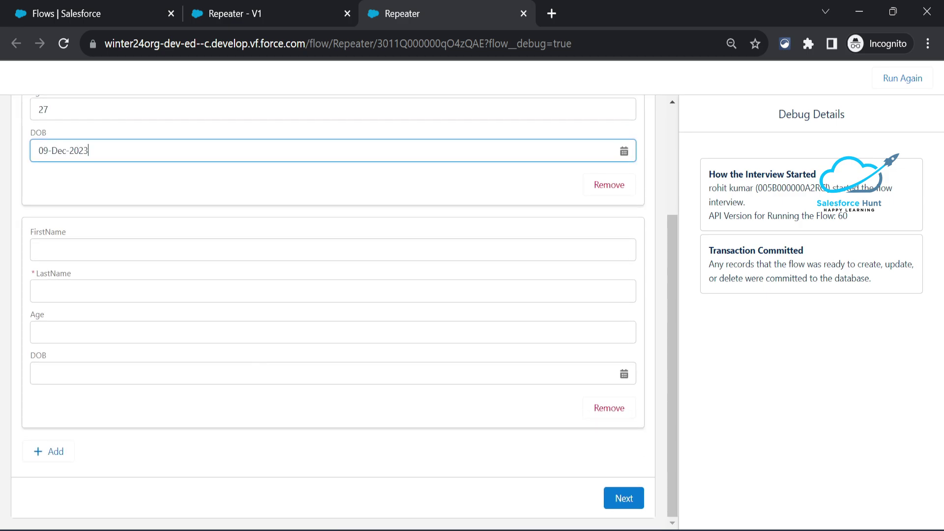
Fill the second item with a first and last name, age 30 and DOB 9 December 2023, then submit.
click(333, 250)
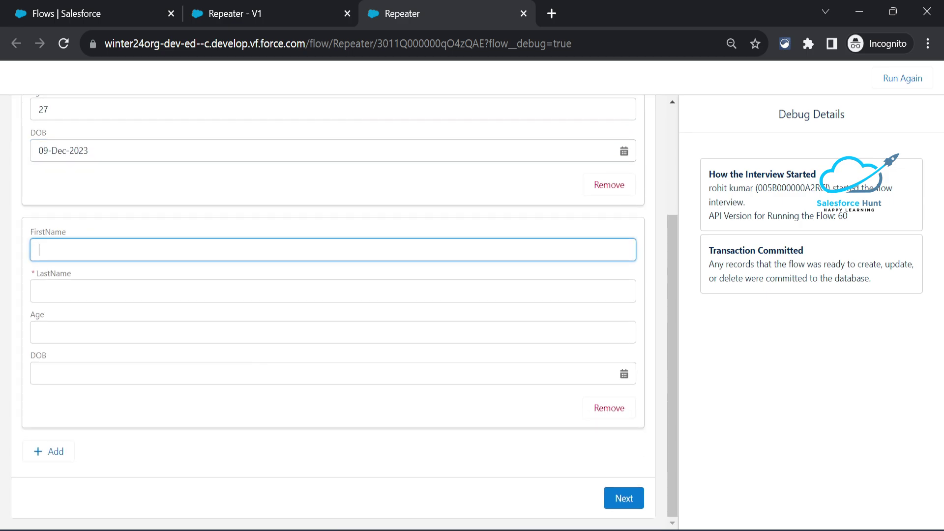
key(Tab)
key(Tab)
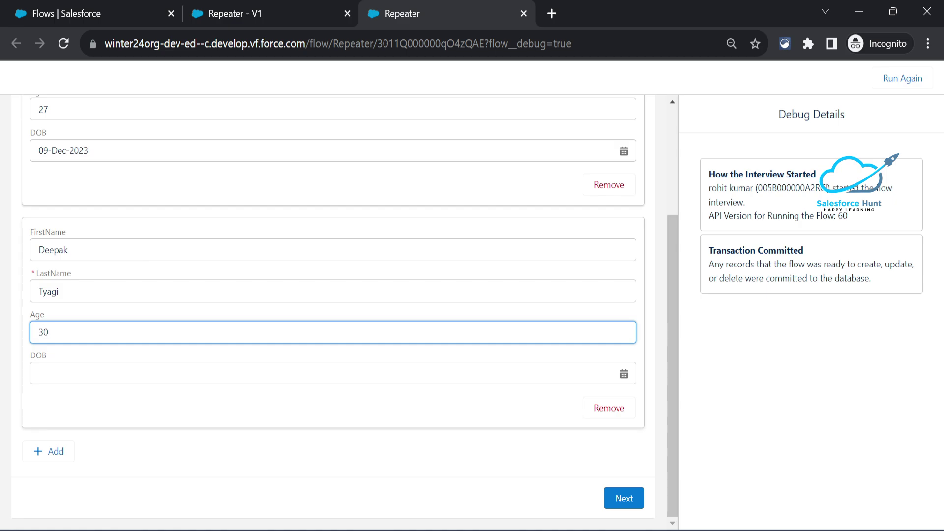
key(Tab)
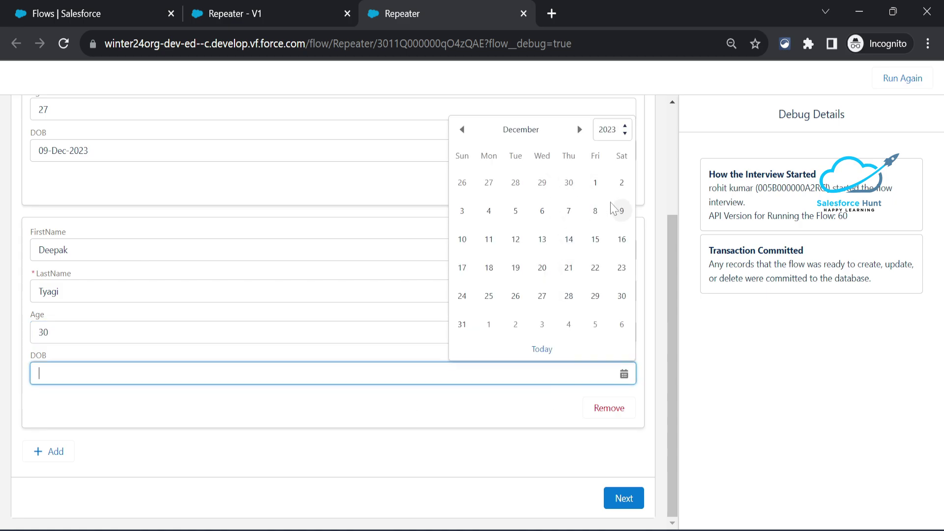
click(618, 216)
click(256, 493)
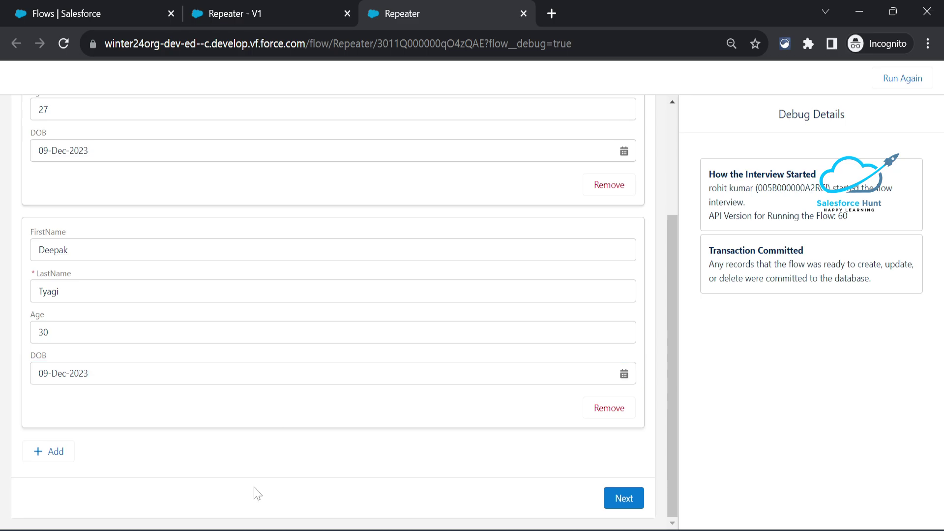
scroll(341, 278, up, 3)
scroll(342, 278, down, 3)
scroll(345, 280, up, 3)
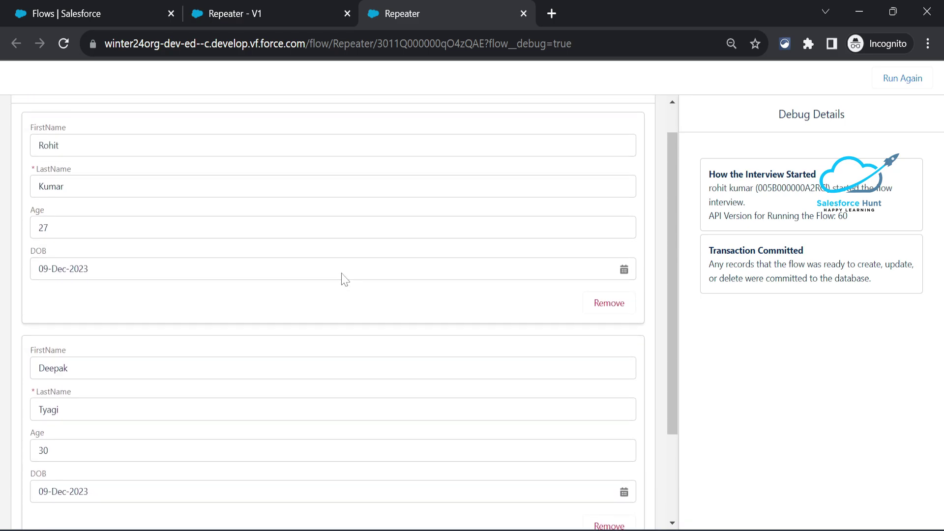
scroll(341, 295, down, 3)
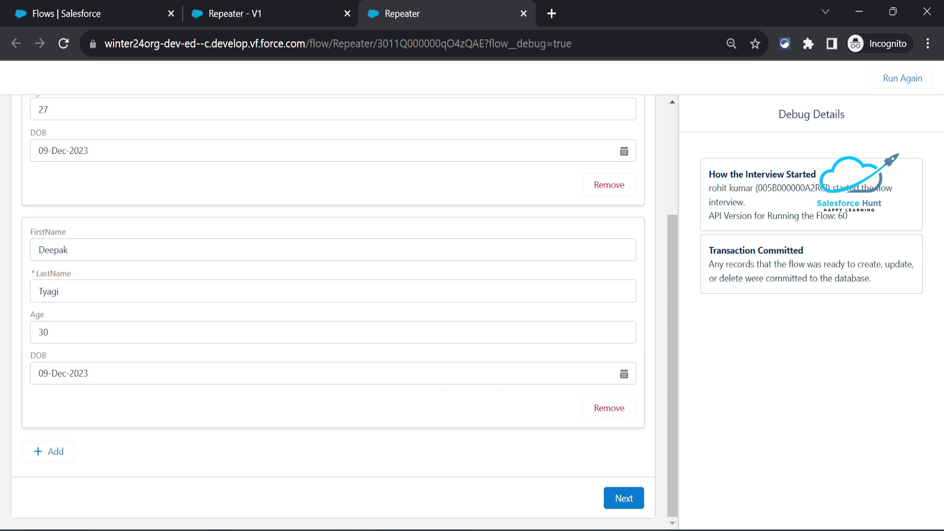
click(621, 502)
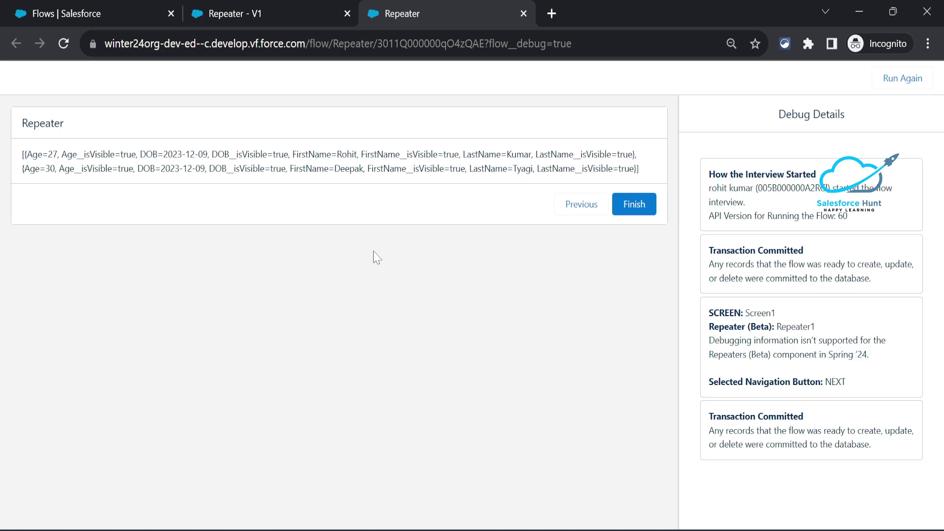
Finish the run showing both items' results and start a fresh debug run.
click(633, 205)
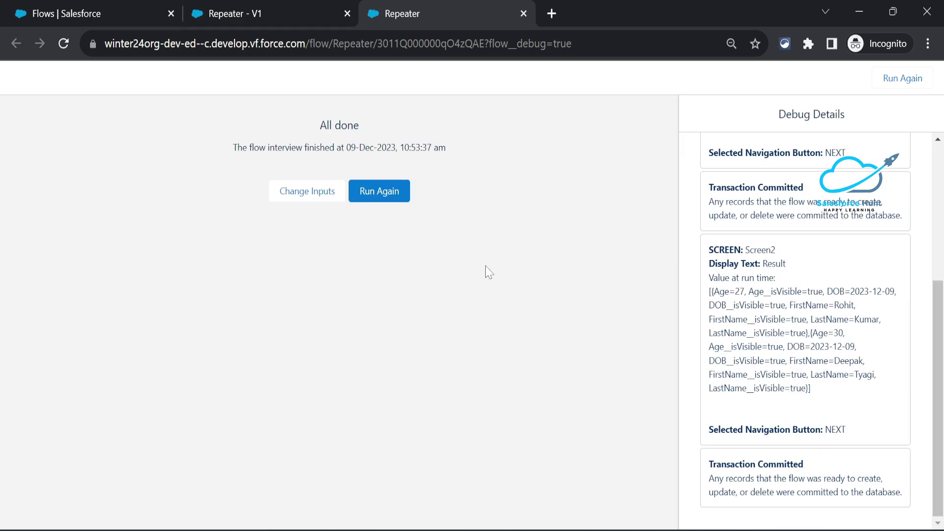
click(386, 196)
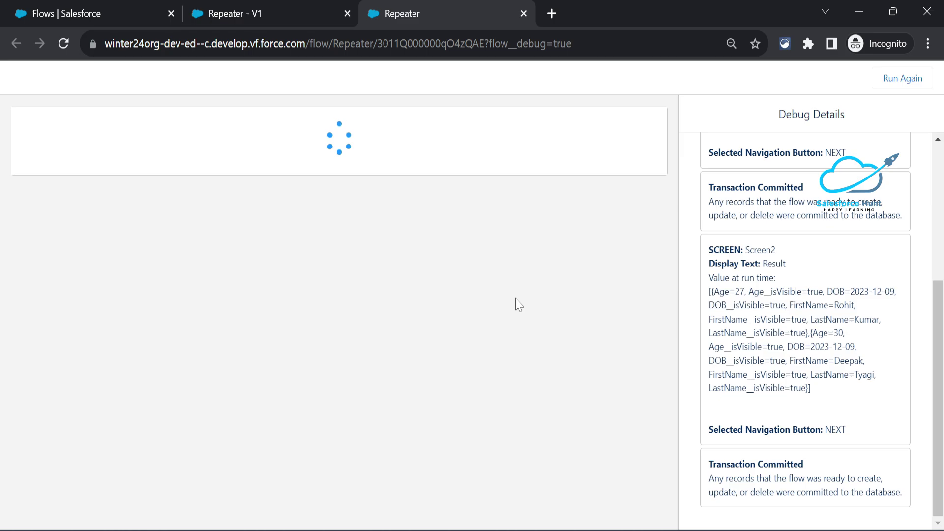